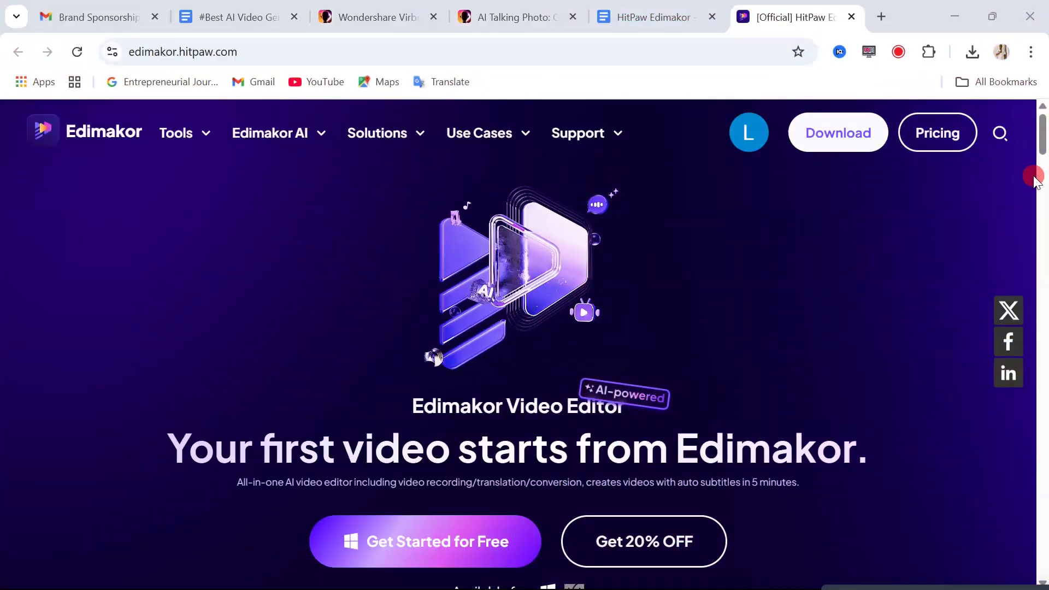
- Download the free Windows installer of HitPaw Edimakor from its website
scroll(690, 229, "down", 2)
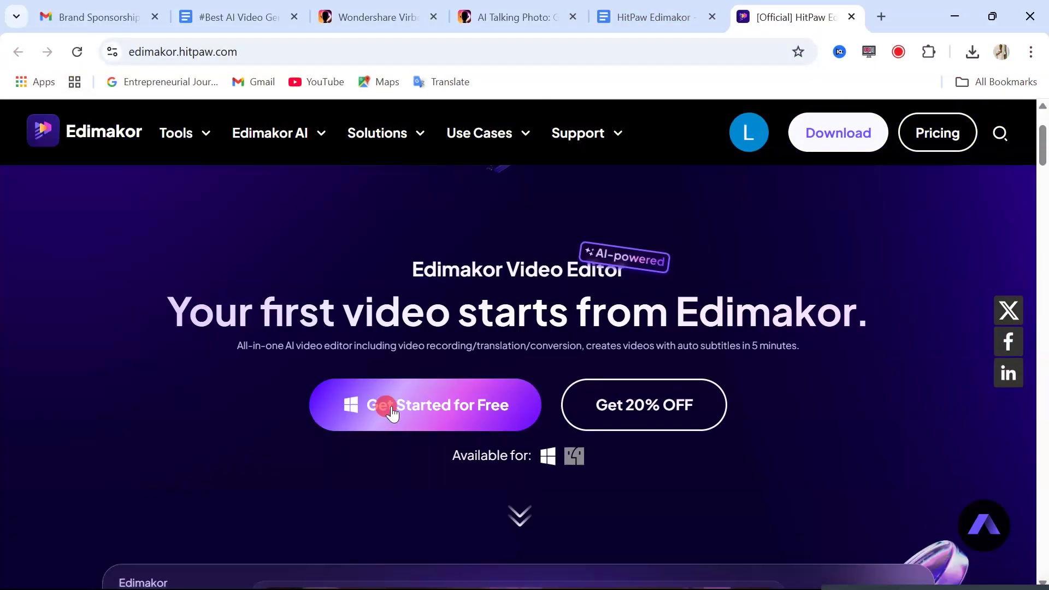
left_click(448, 410)
left_click_drag(268, 282, 722, 283)
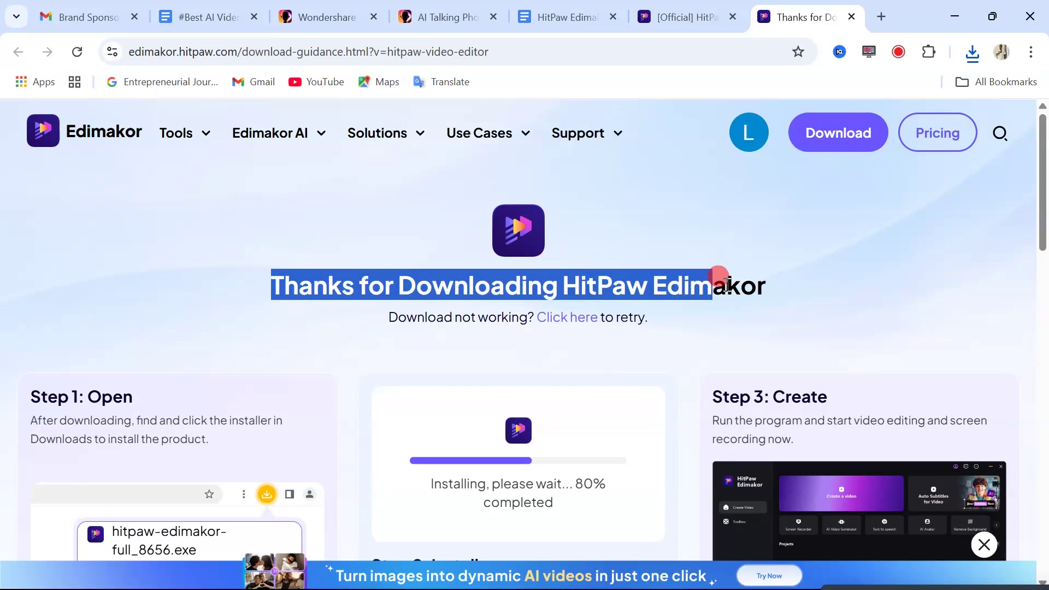
- Switch from the browser to the downloaded files and launch the hitpaw-edimakor-full installer
left_click(956, 15)
left_click(276, 169)
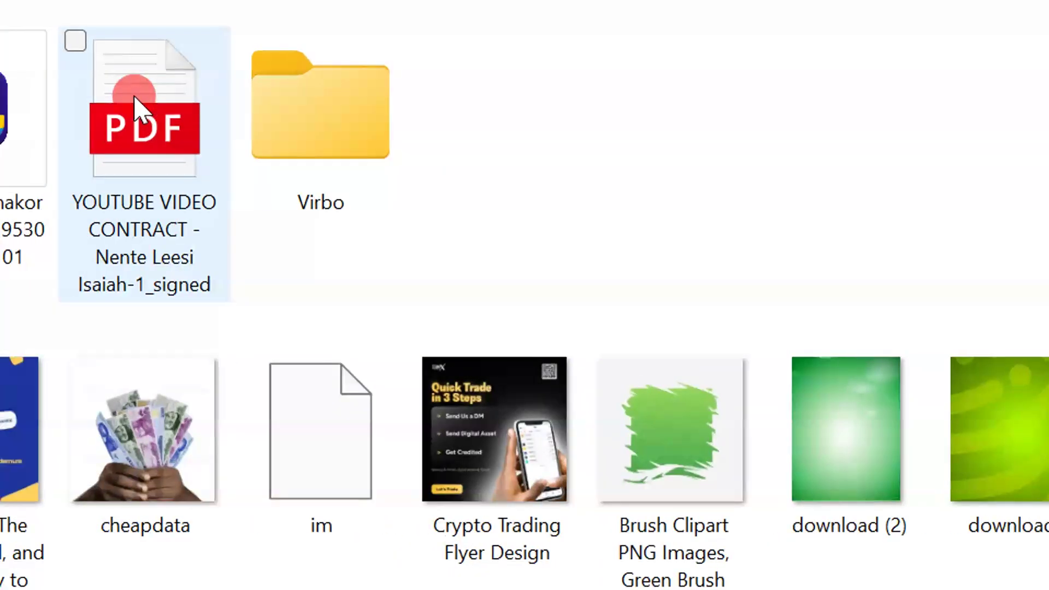
left_click(5, 110)
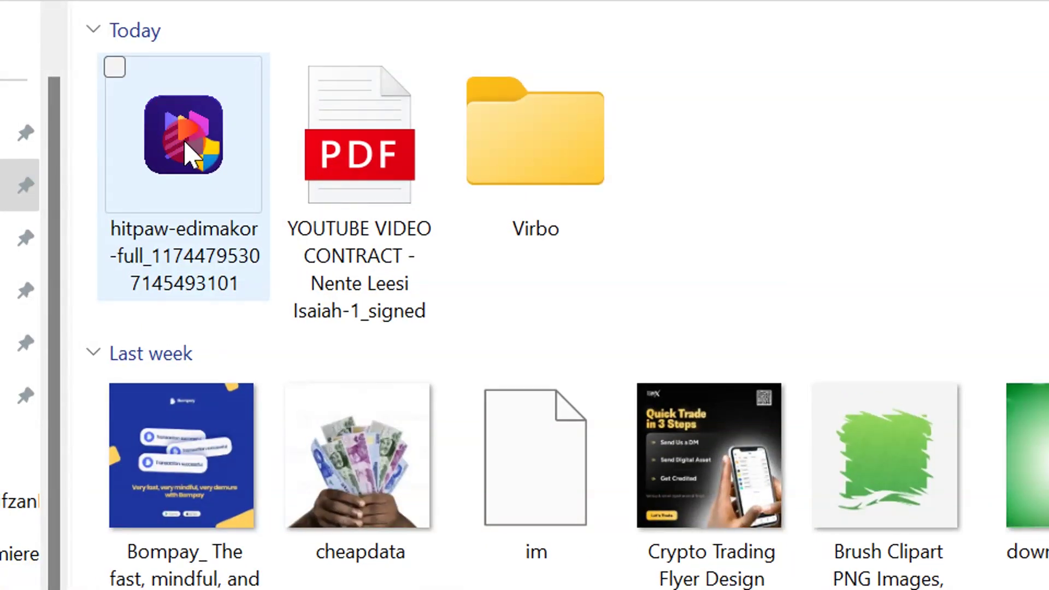
left_click(186, 143)
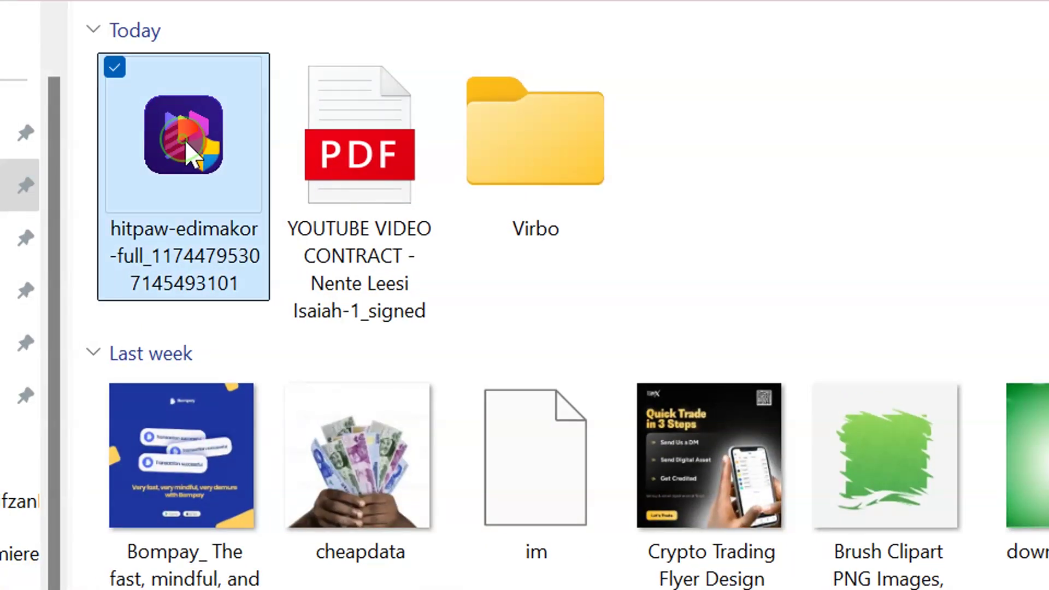
right_click(190, 143)
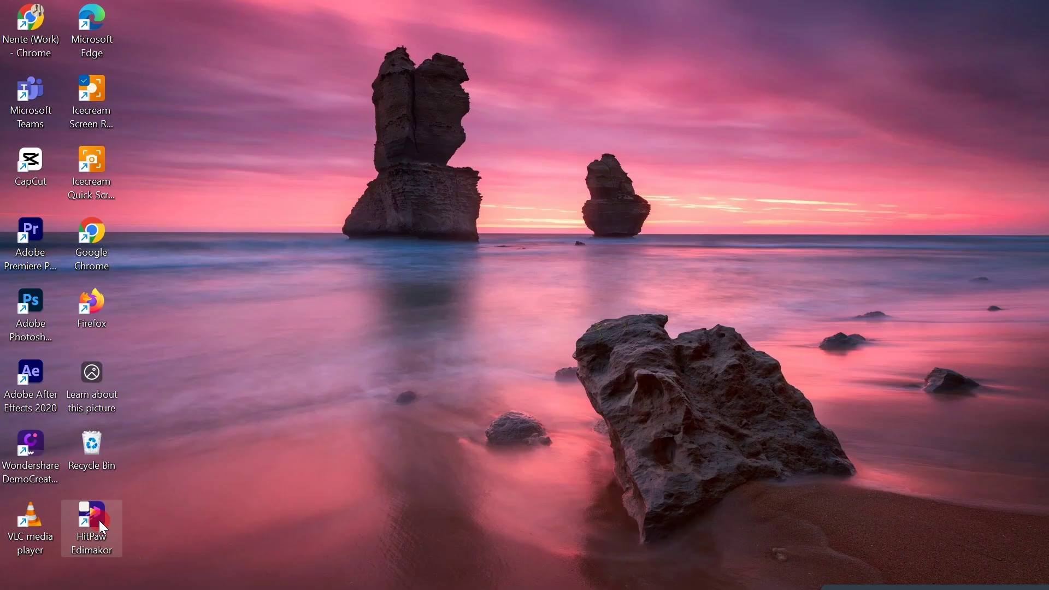
- Launch HitPaw Edimakor from the desktop and browse the full toolbox of video, audio and AI tools
double_click(196, 459)
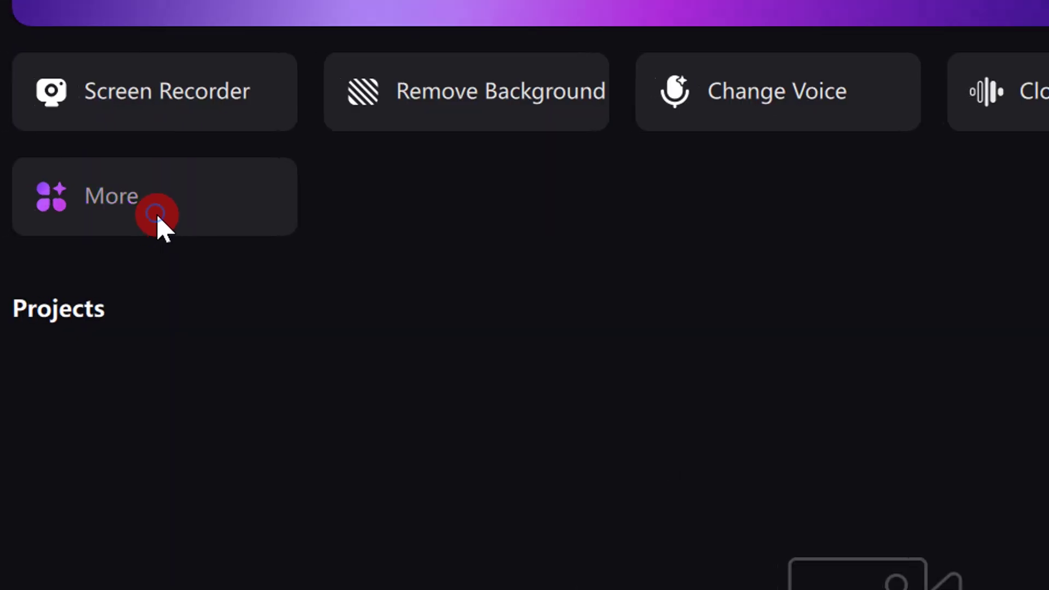
left_click(300, 262)
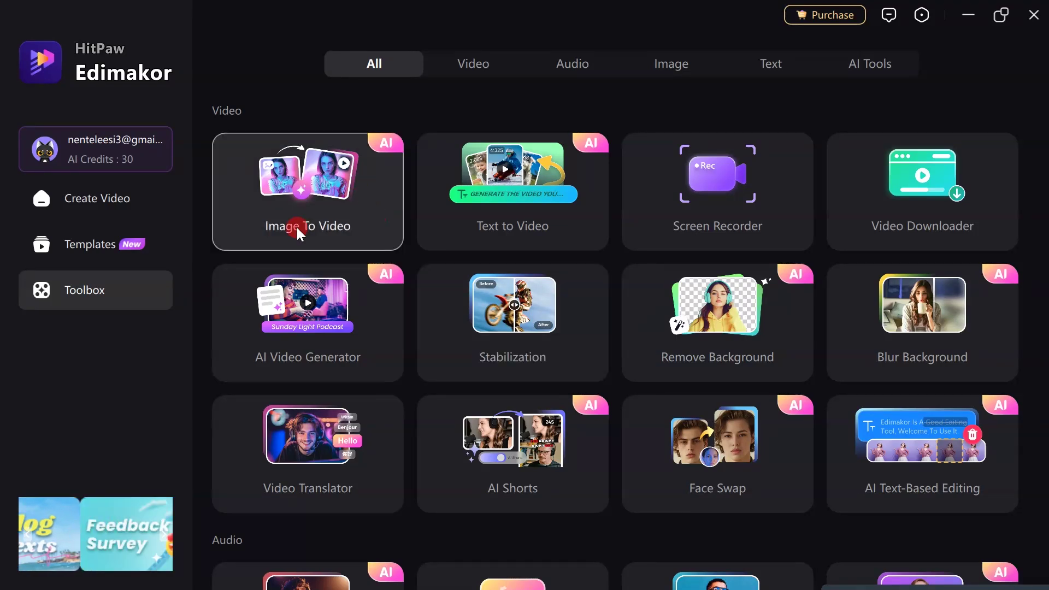
scroll(774, 238, "down", 15)
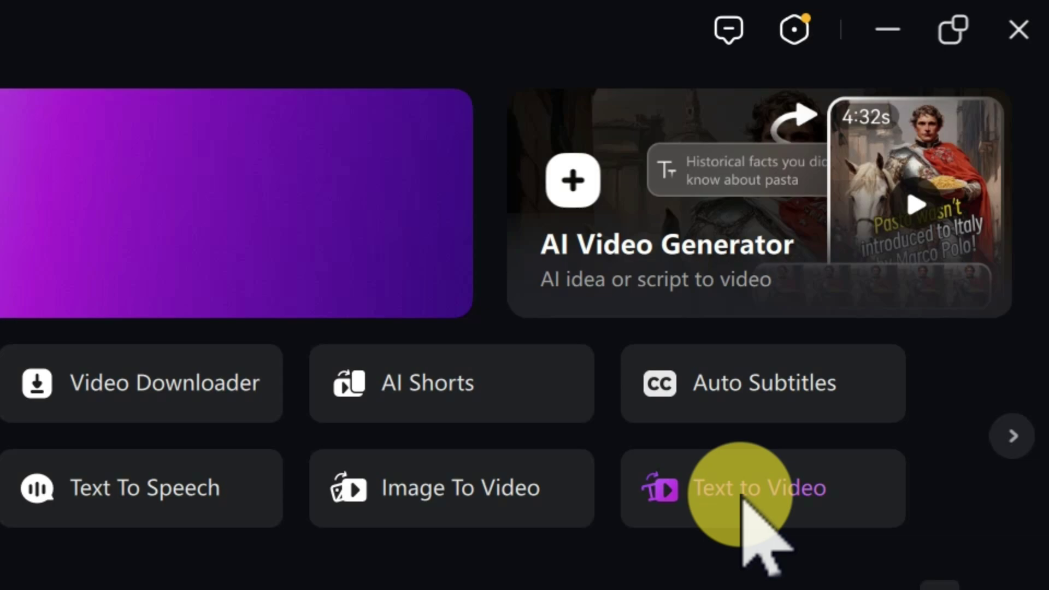
- Start a Text to Video creation and paste the prompt describing the heartwarming scene with a cat on wet pavement
left_click(743, 494)
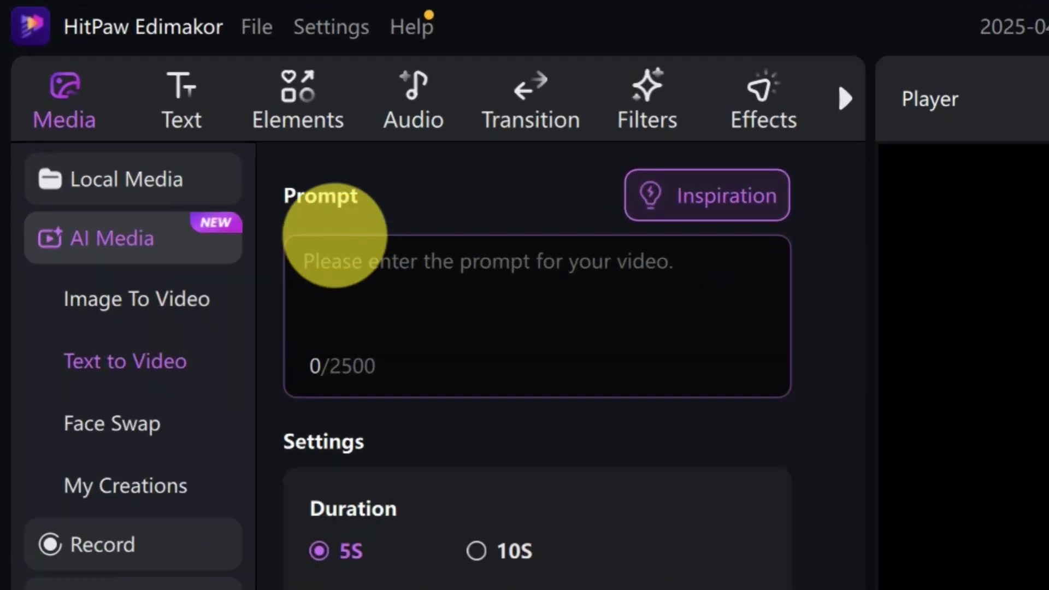
left_click(340, 275)
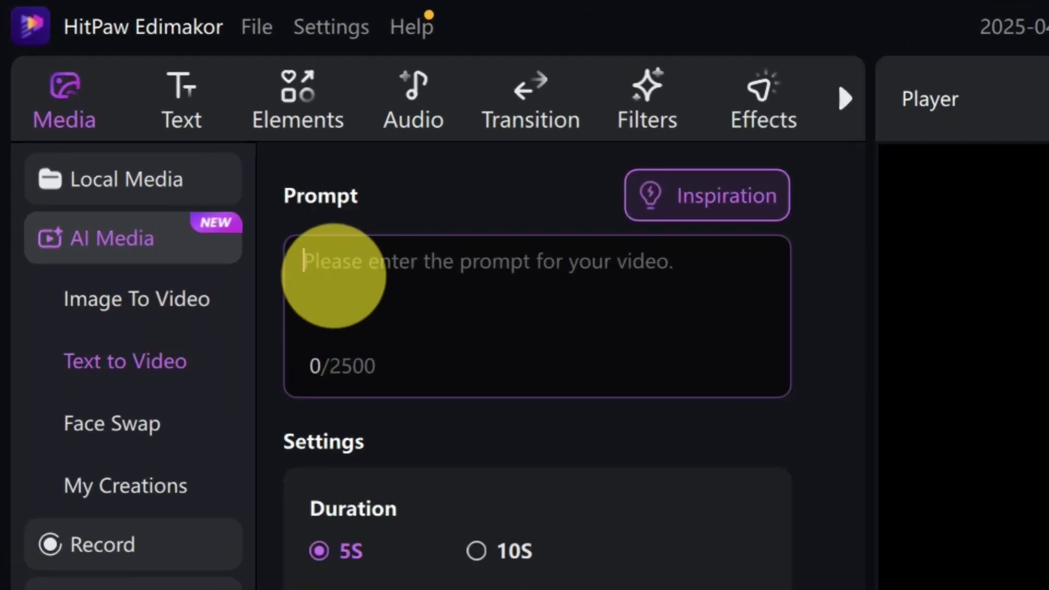
right_click(332, 278)
left_click(404, 324)
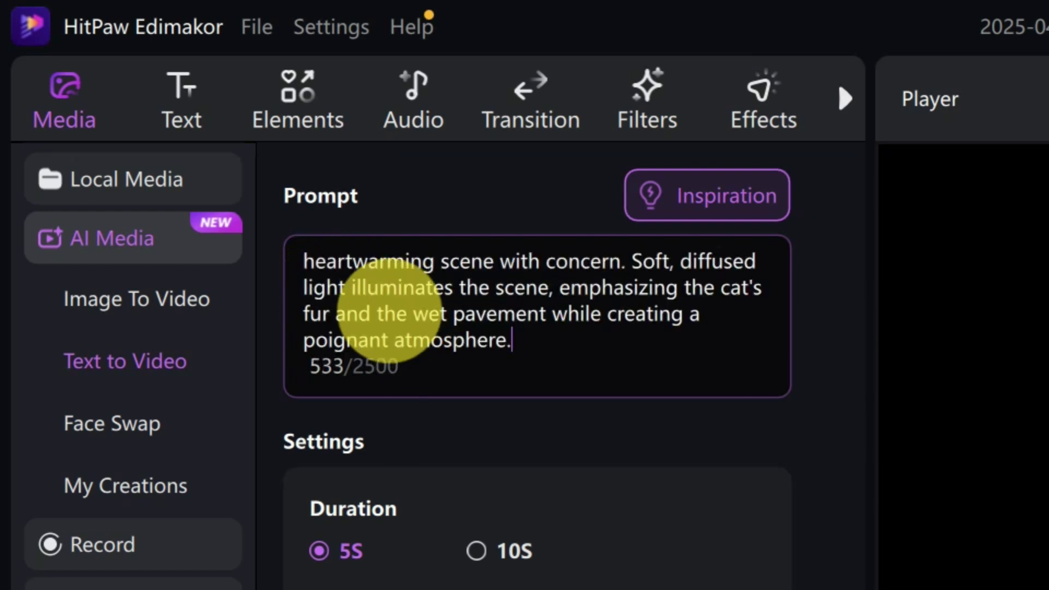
scroll(588, 360, "down", 5)
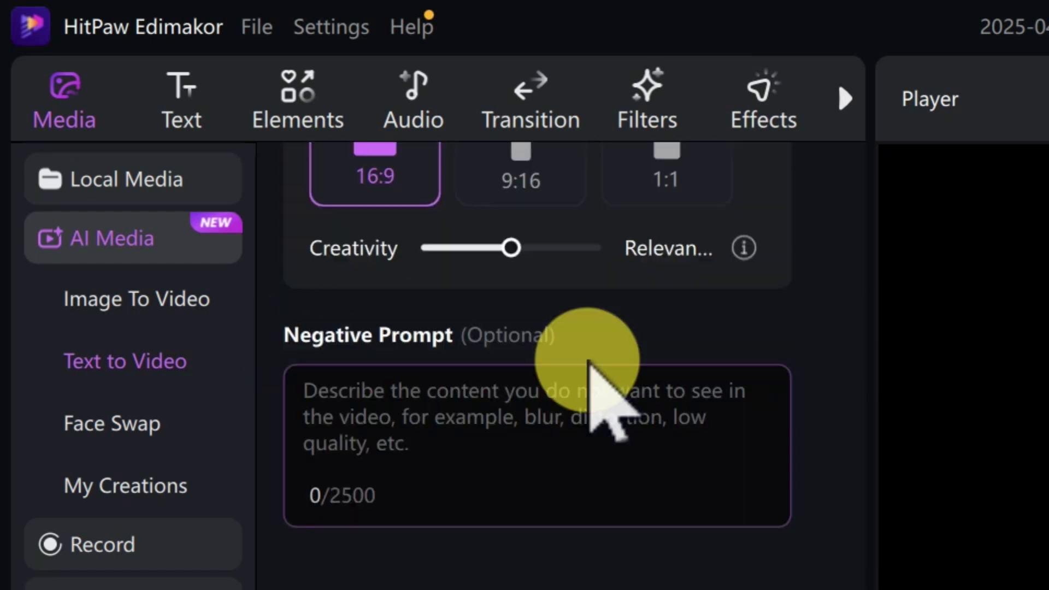
scroll(588, 360, "up", 5)
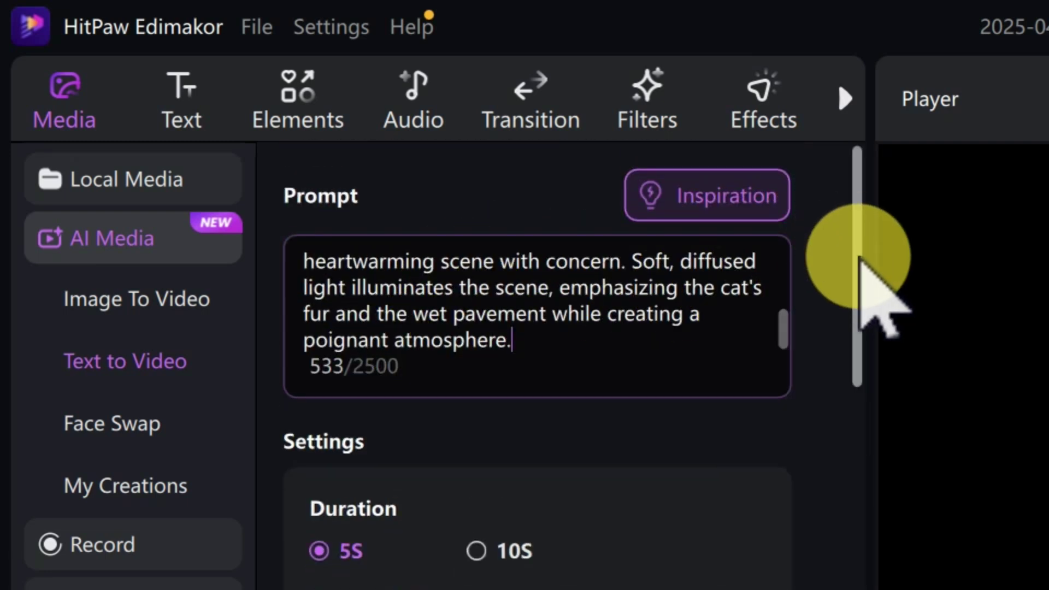
- Set the text-to-video aspect ratio to 9:16 and generate the clip with an empty negative prompt
scroll(862, 261, "down", 1)
left_click_drag(862, 261, 856, 351)
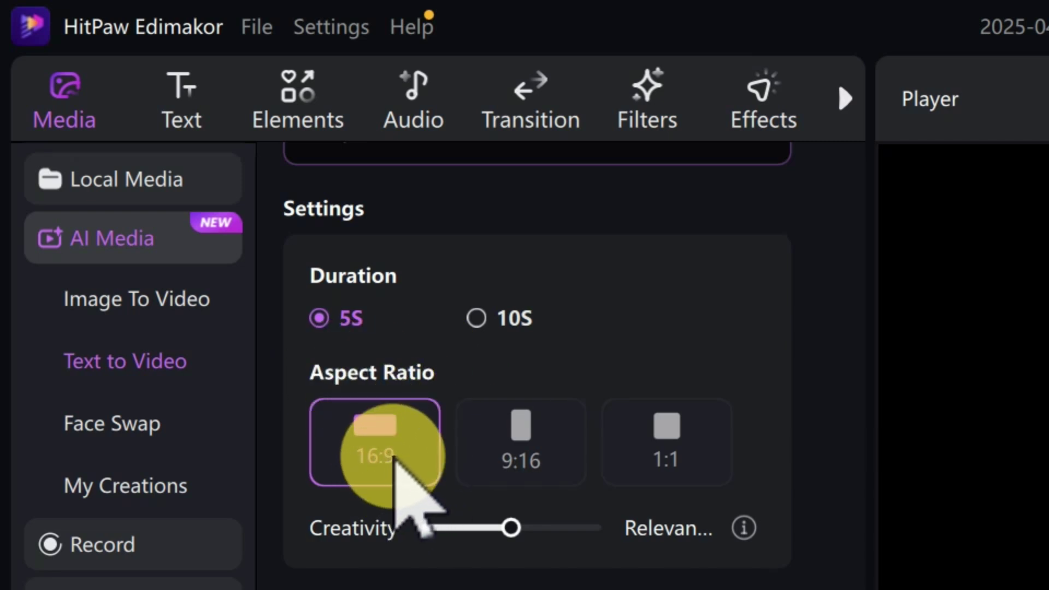
left_click(542, 453)
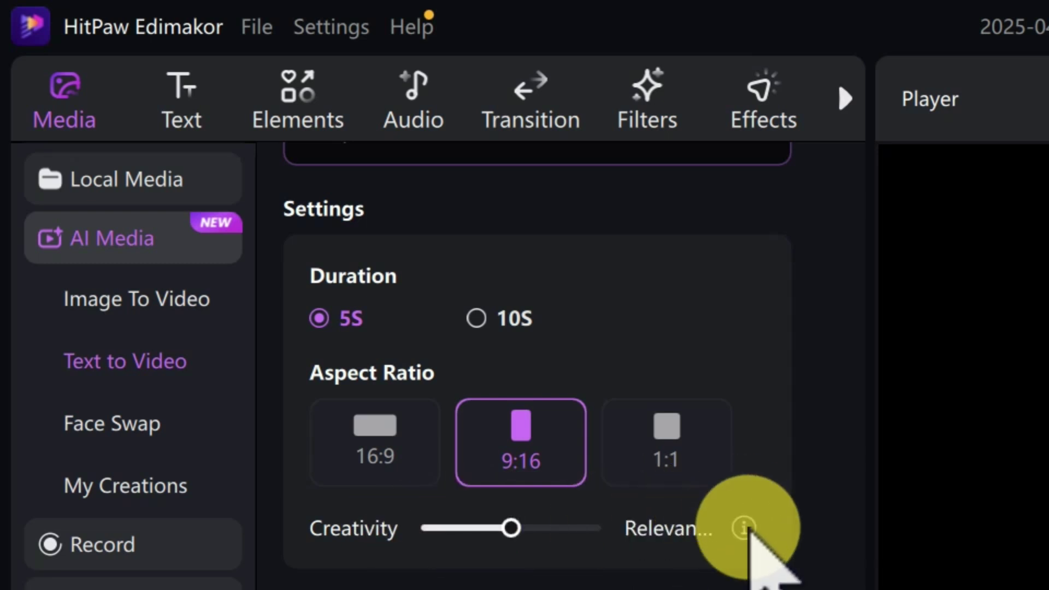
mouse_move(744, 528)
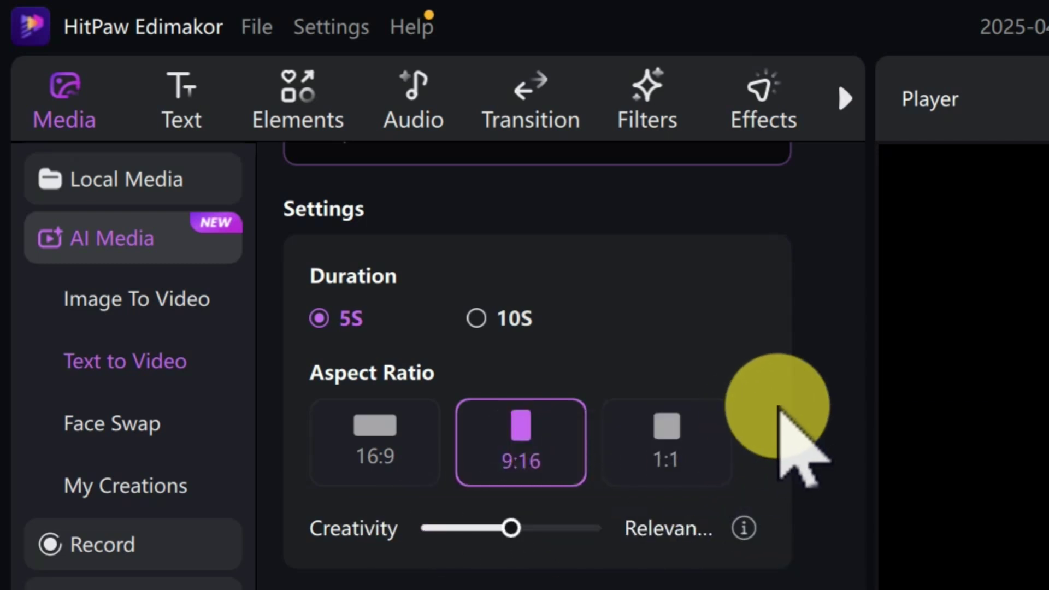
scroll(787, 420, "down", 5)
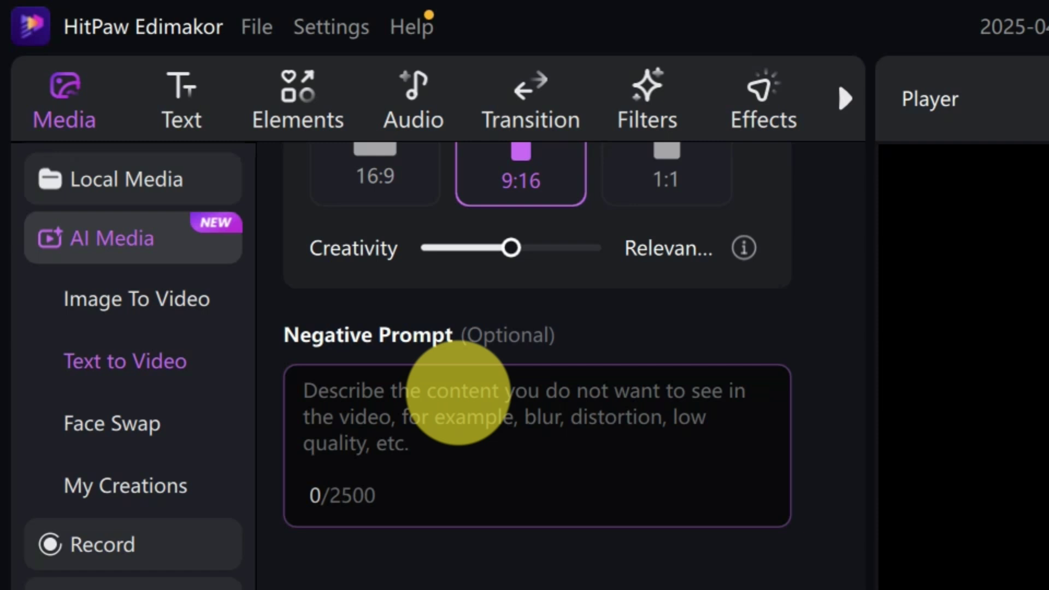
scroll(571, 434, "up", 8)
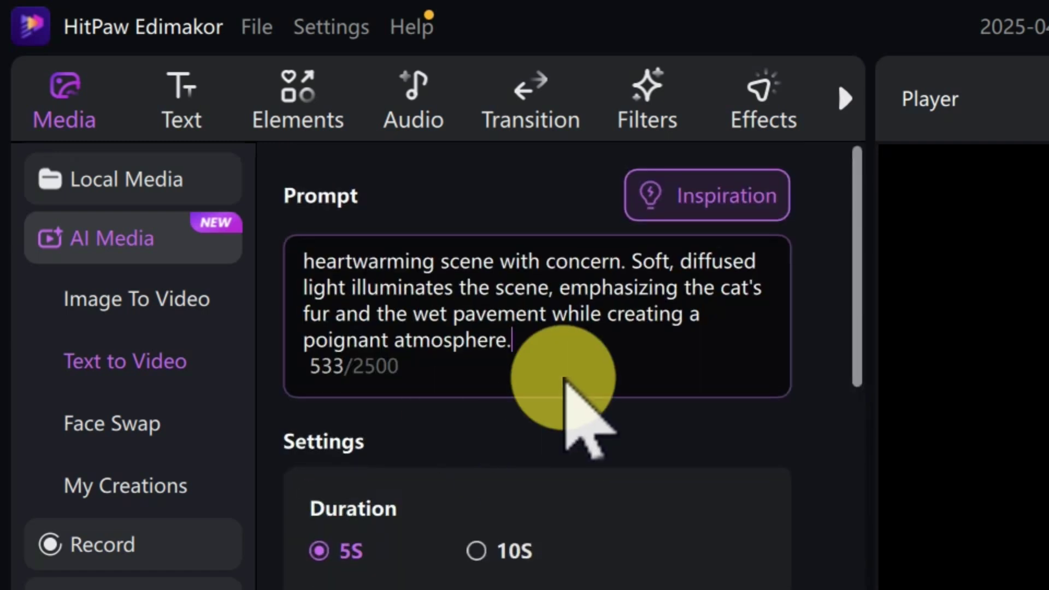
scroll(686, 390, "down", 5)
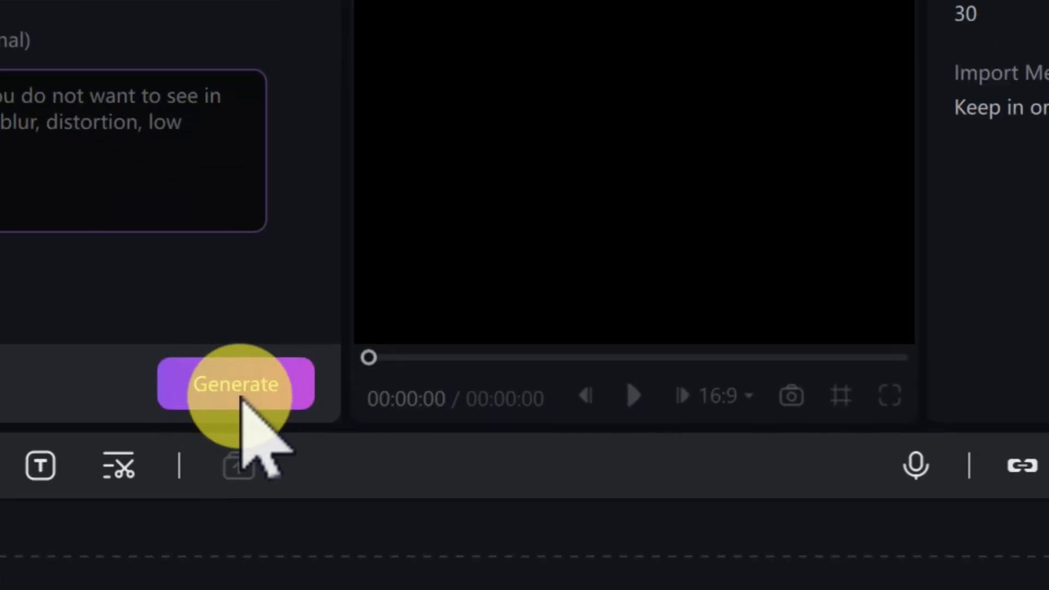
left_click(226, 392)
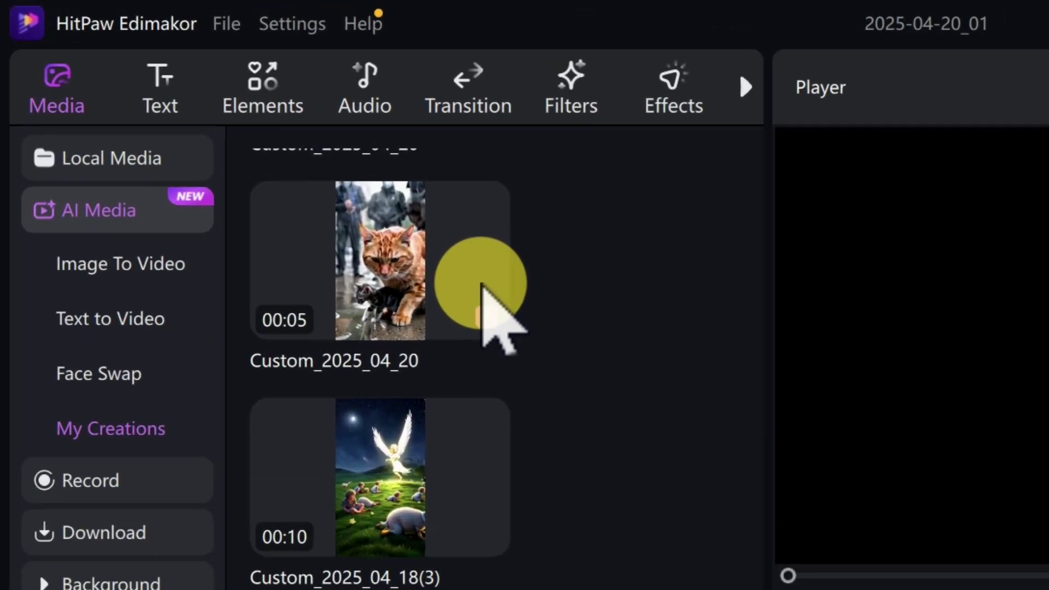
- Load the generated 5-second orange cat clip from My Creations into the player and preview it
mouse_move(292, 187)
left_click(476, 300)
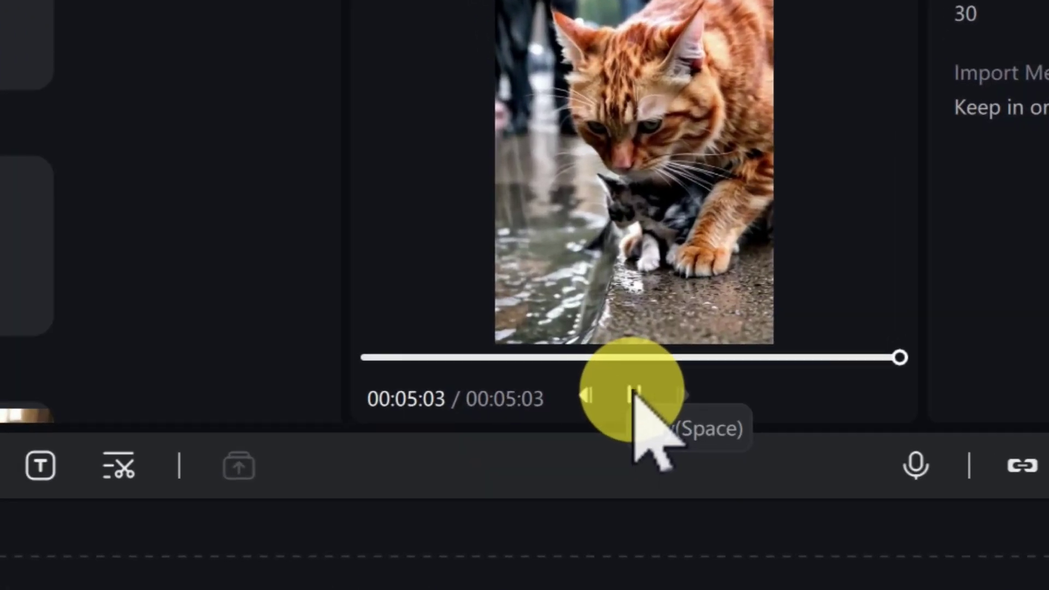
left_click(578, 345)
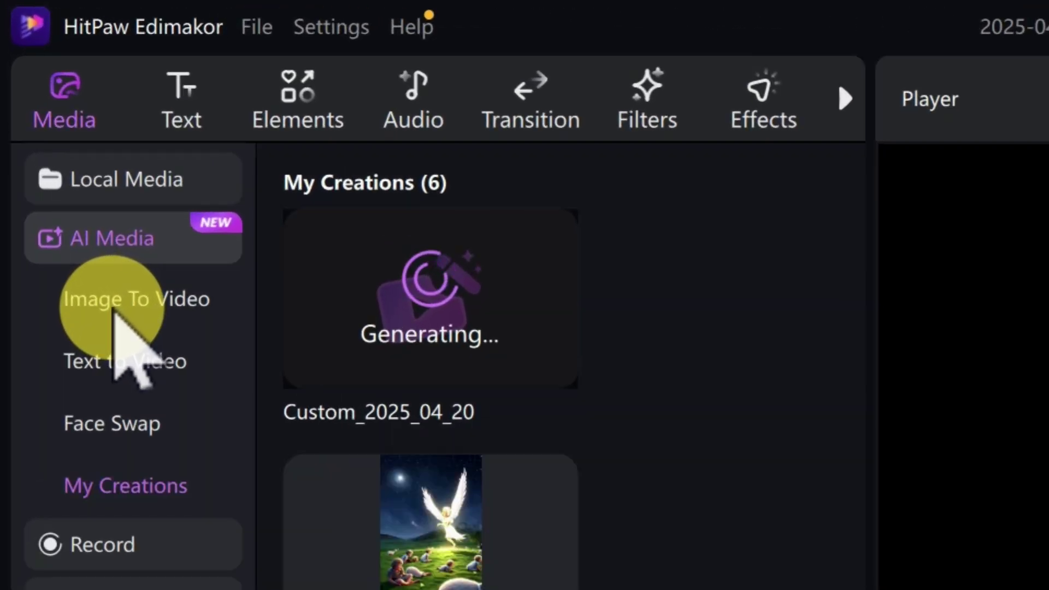
- Start a custom Image To Video creation with the Downloads image of the orange tabby and two kittens, cropped to the Portrait aspect ratio
left_click(113, 312)
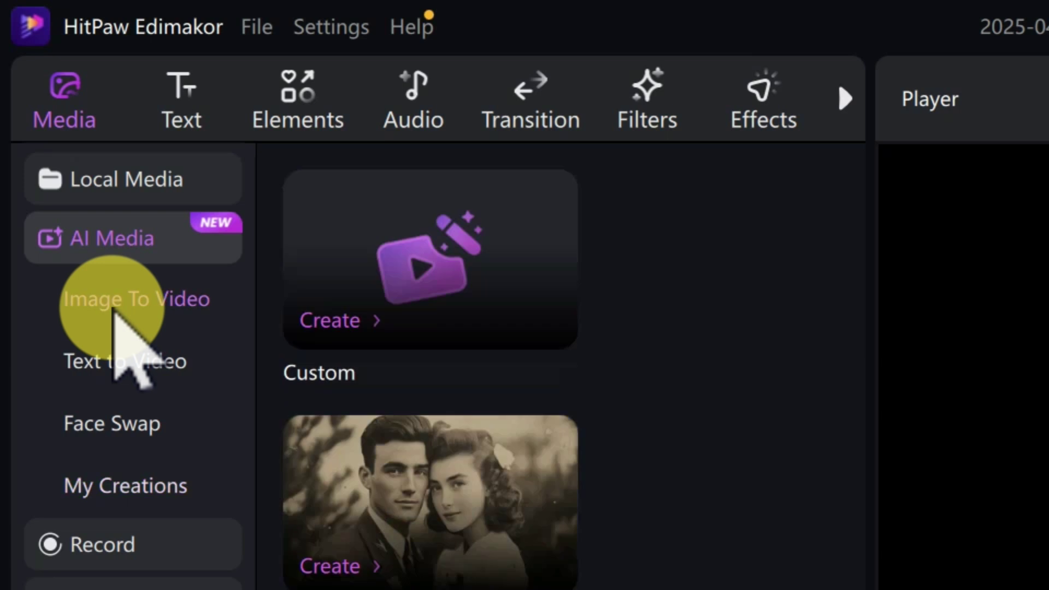
left_click(339, 328)
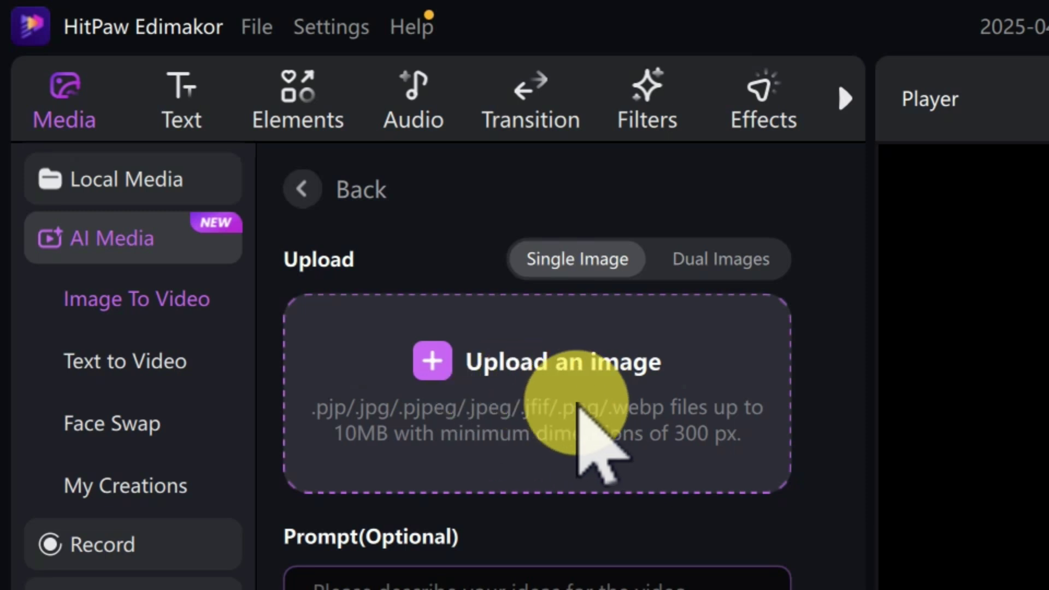
left_click(502, 367)
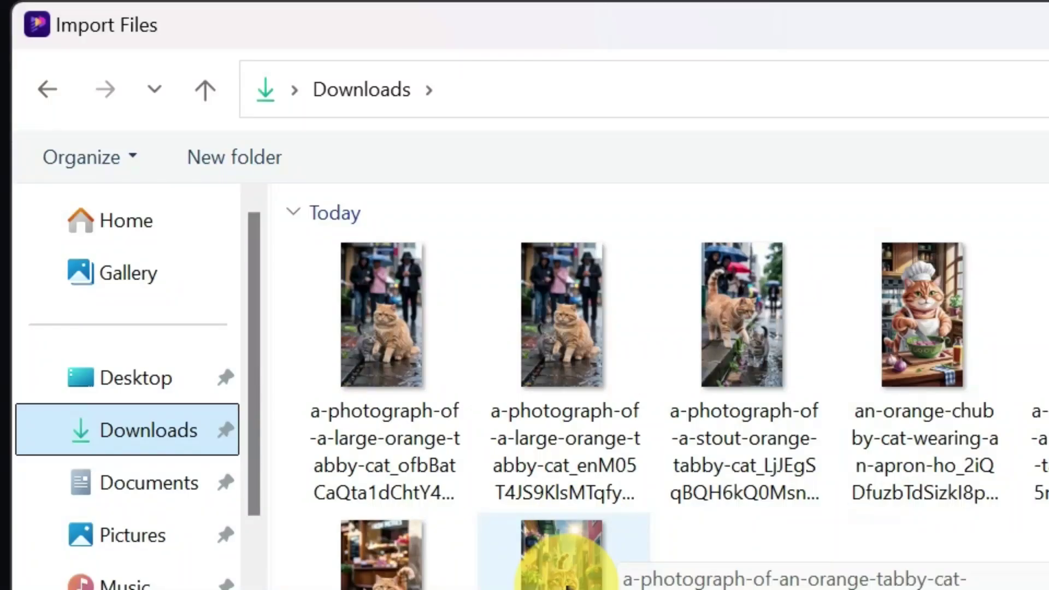
left_click(562, 549)
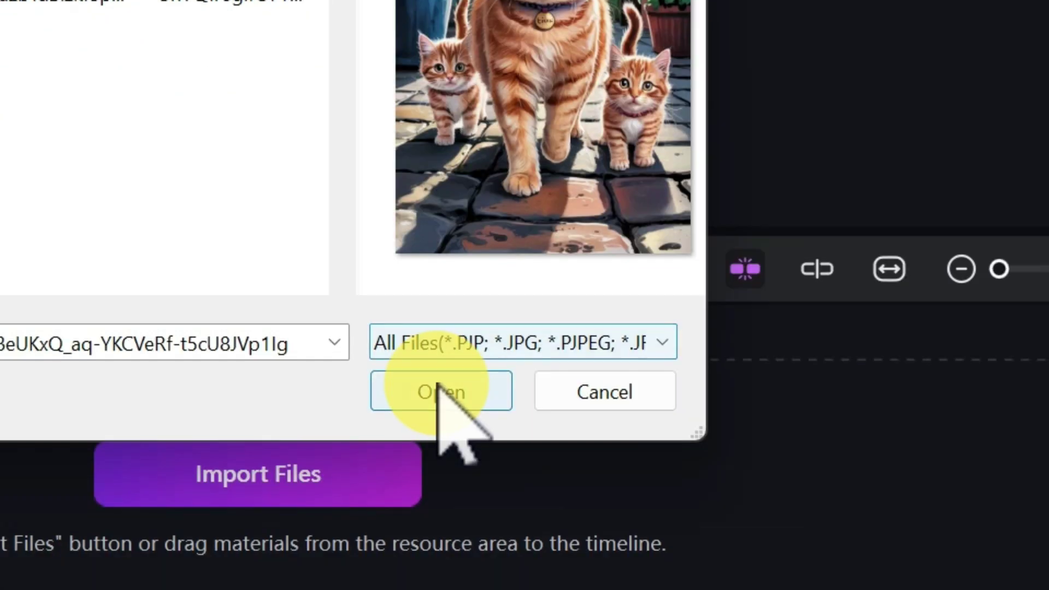
left_click(440, 386)
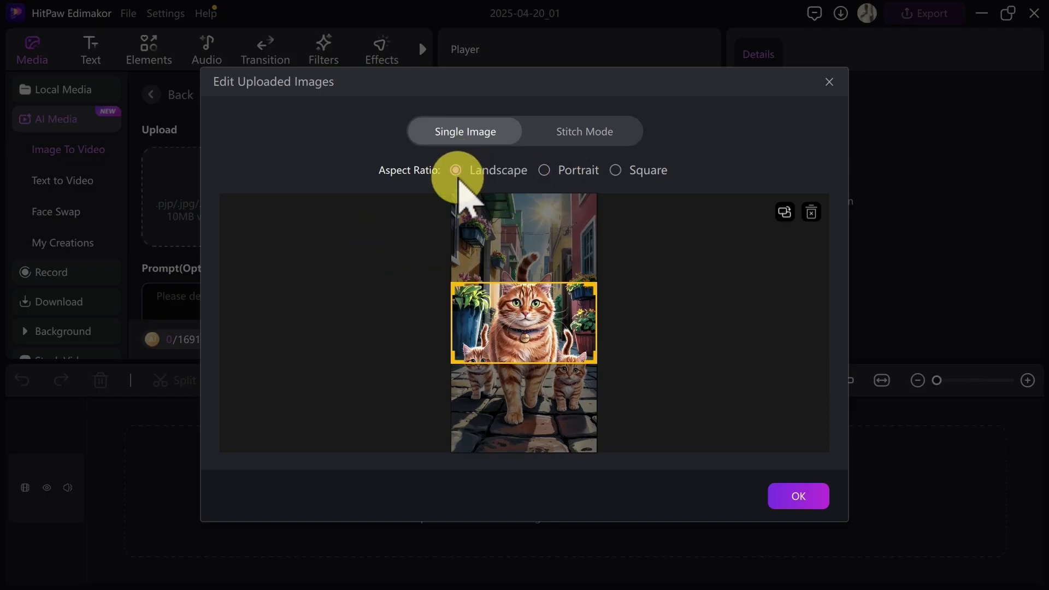
left_click(544, 170)
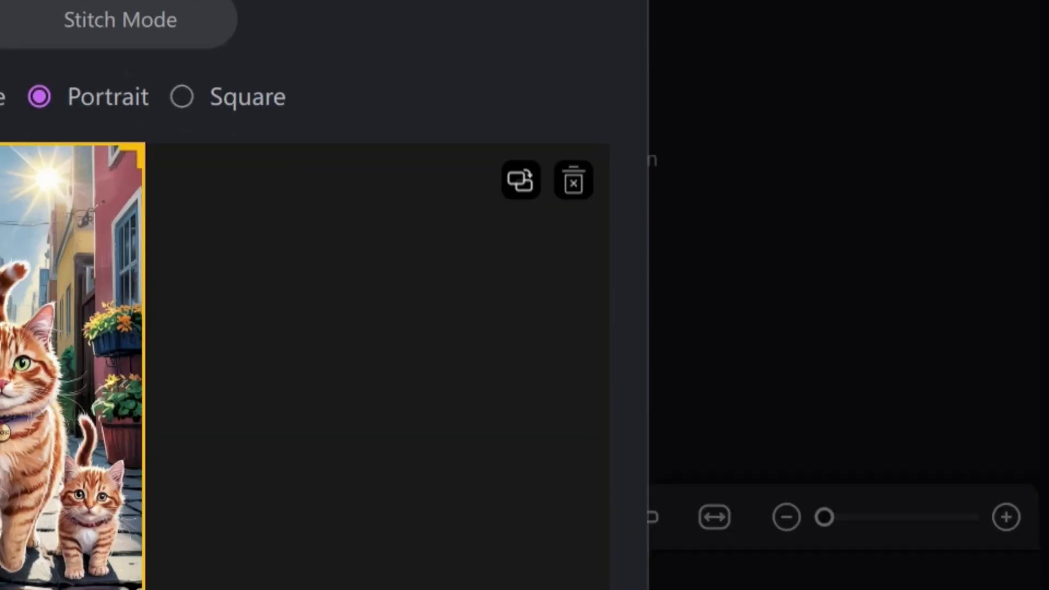
left_click(550, 433)
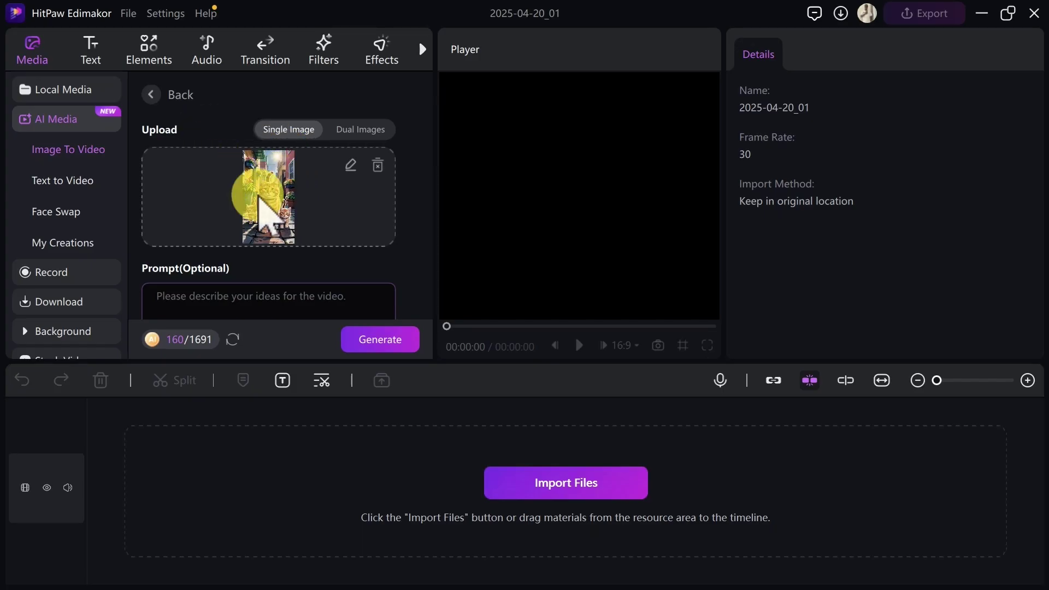
- Paste the image-to-video prompt beginning "A photograph of an orange tabby cat with a round, chubby figure" and review its text
scroll(286, 213, "down", 3)
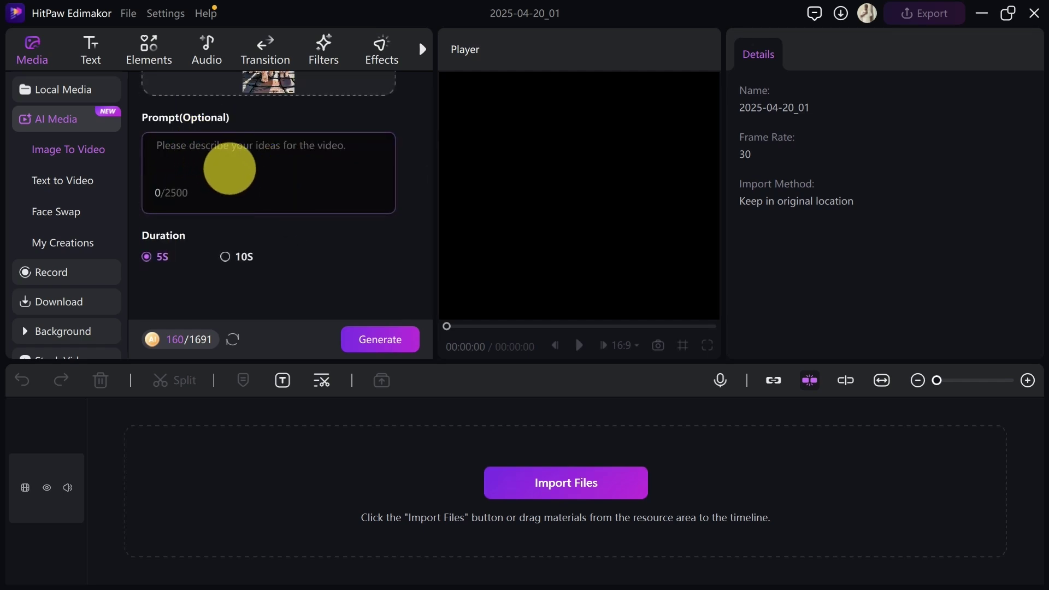
scroll(228, 164, "up", 3)
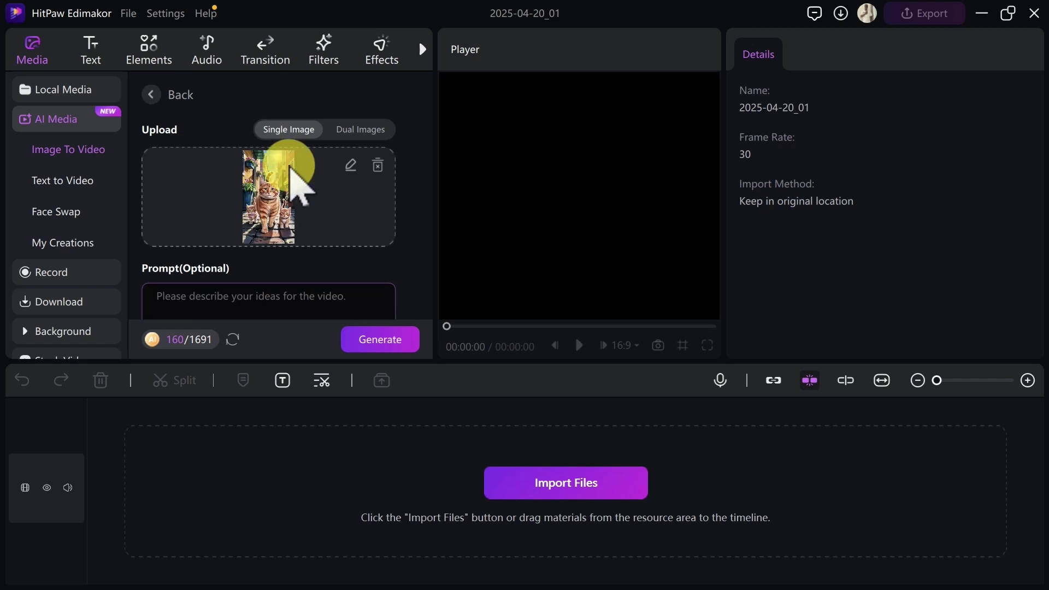
scroll(285, 223, "down", 3)
key("ctrl+v")
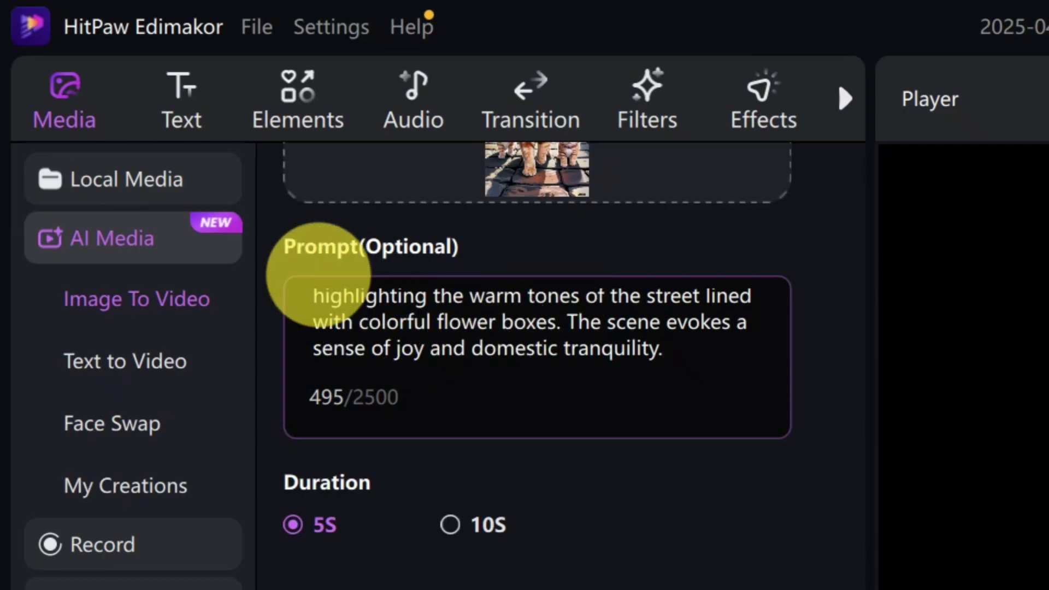
scroll(662, 327, "down", 2)
scroll(663, 328, "up", 2)
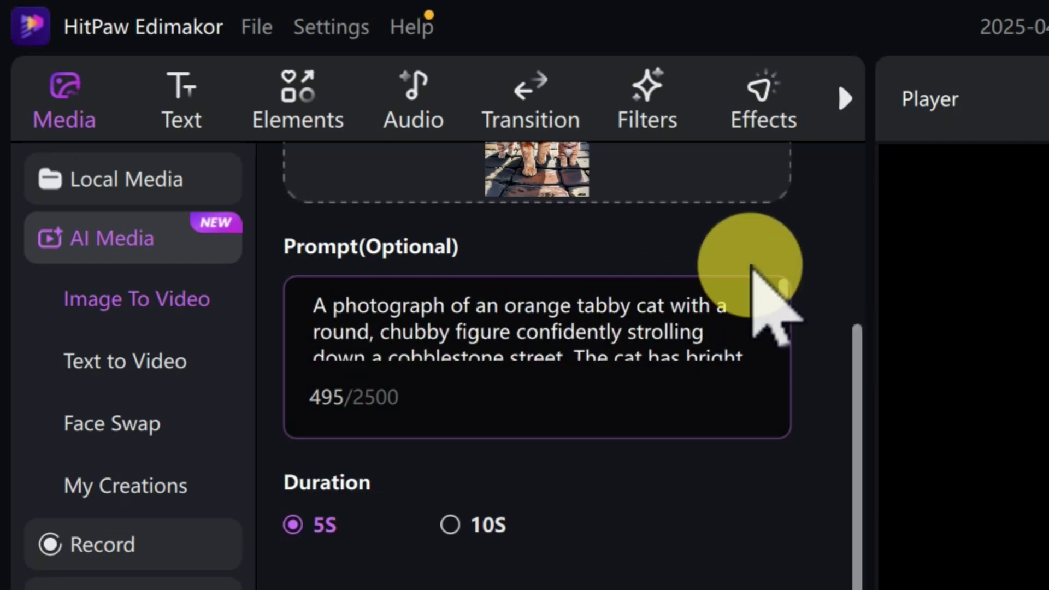
scroll(480, 235, "up", 2)
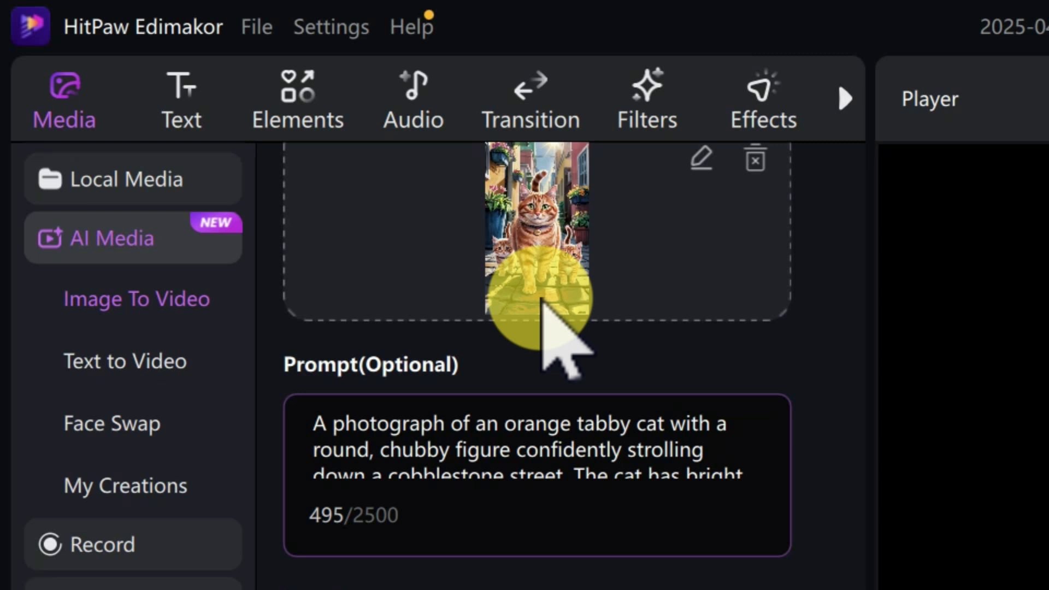
- Generate the image-to-video clip from the orange tabby and kittens image with the pasted prompt
scroll(812, 510, "down", 3)
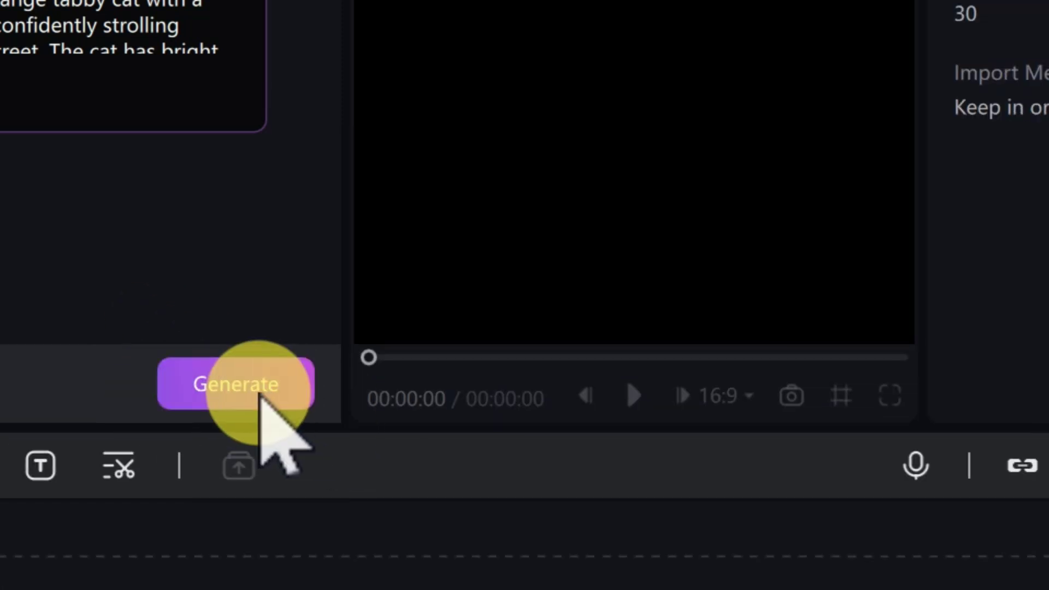
left_click(235, 394)
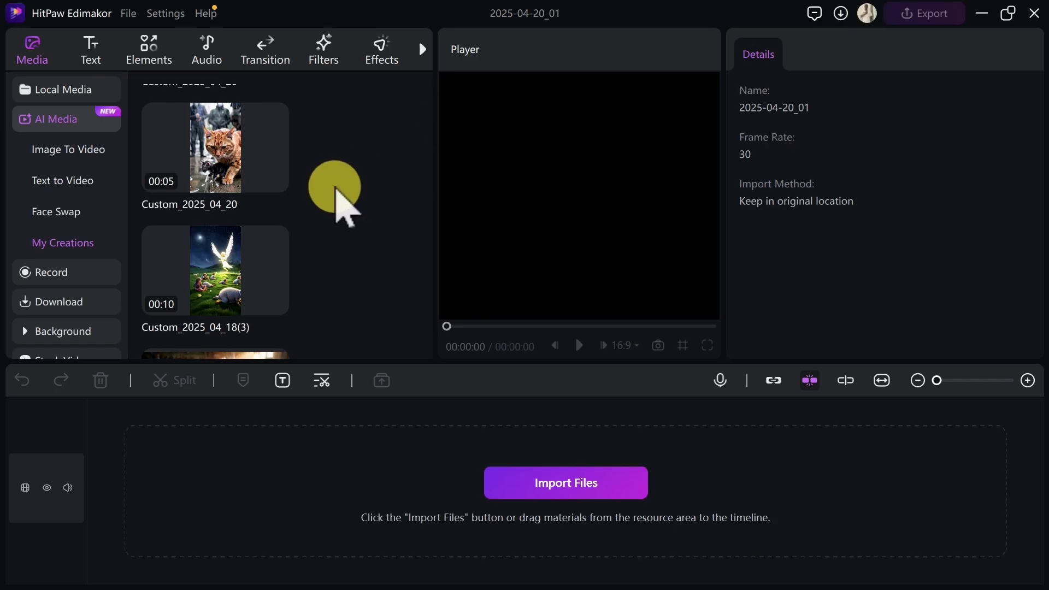
- Place the rainy cat-and-kitten clip at the start of the timeline and the cobblestone-street cat clip directly after it
left_click(237, 143)
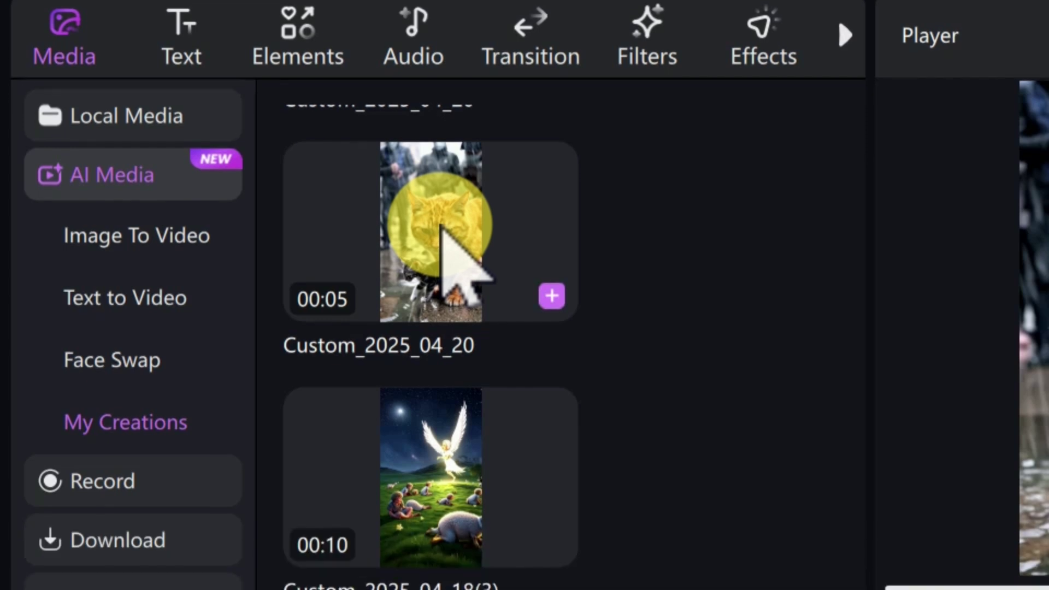
left_click_drag(445, 235, 316, 472)
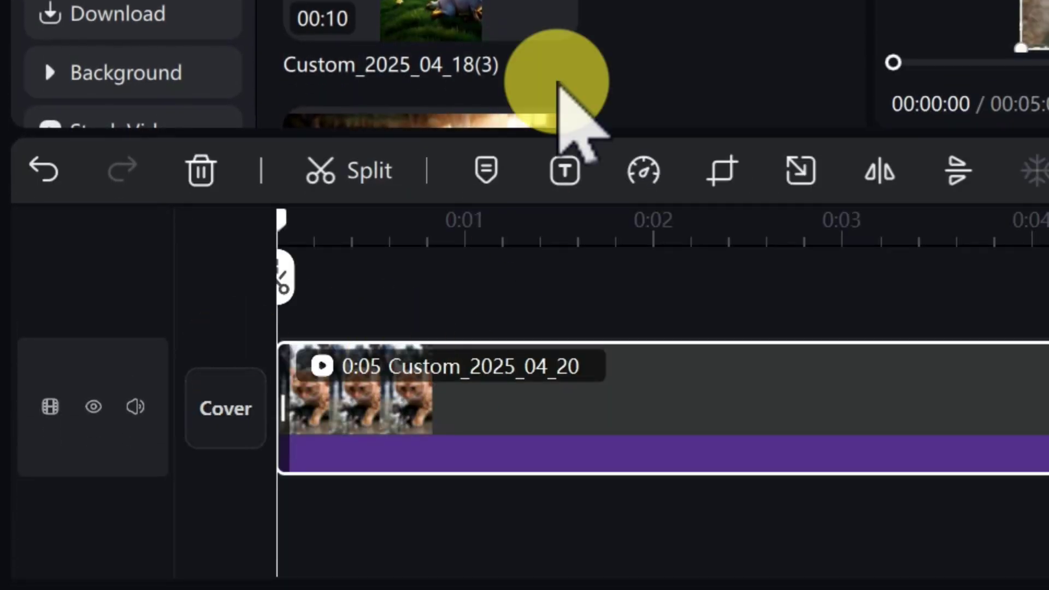
left_click_drag(557, 112, 590, 243)
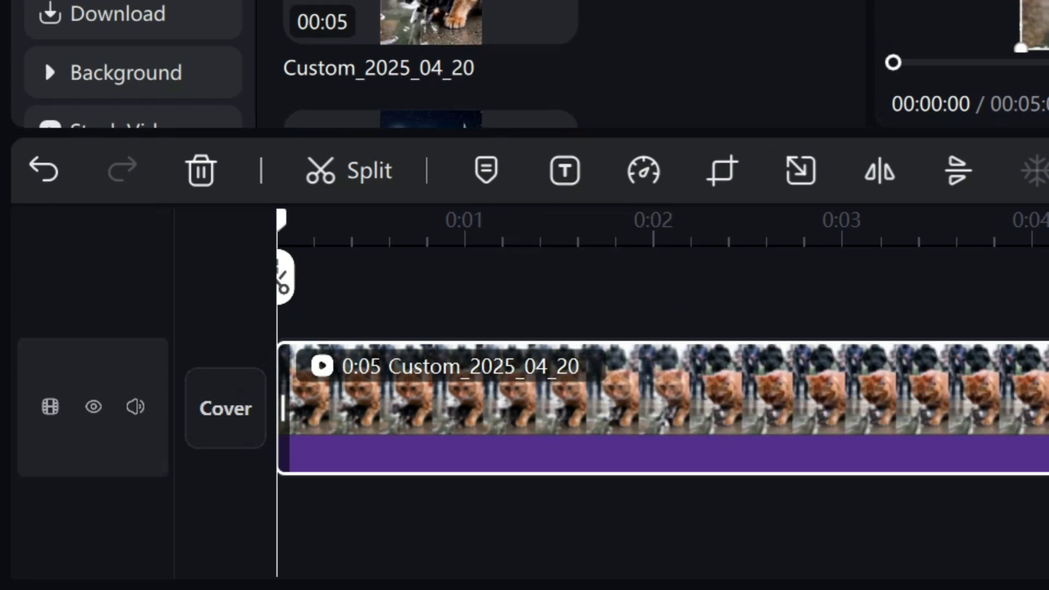
left_click(431, 0)
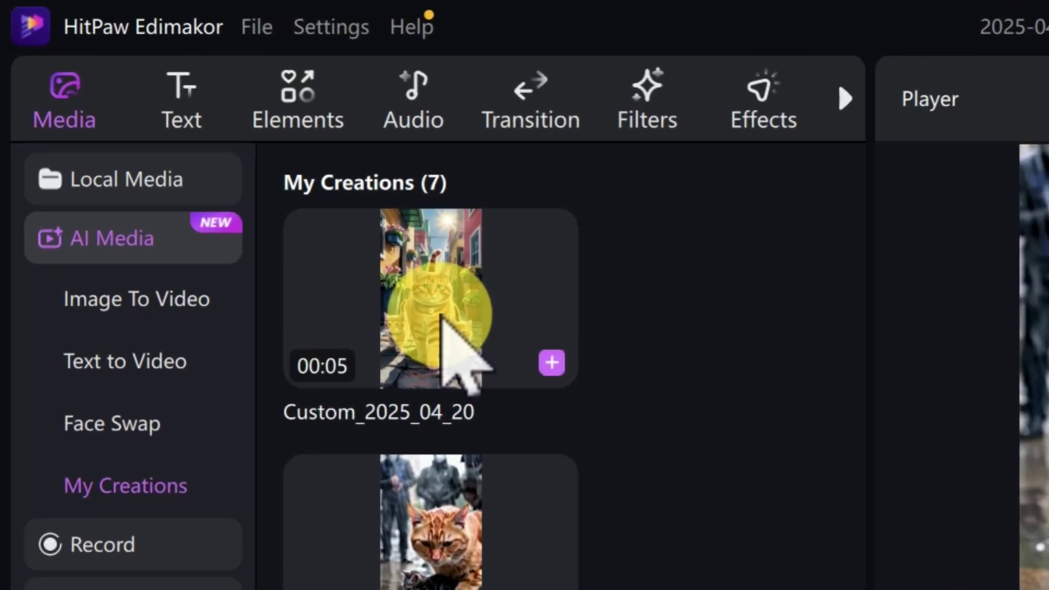
left_click(441, 319)
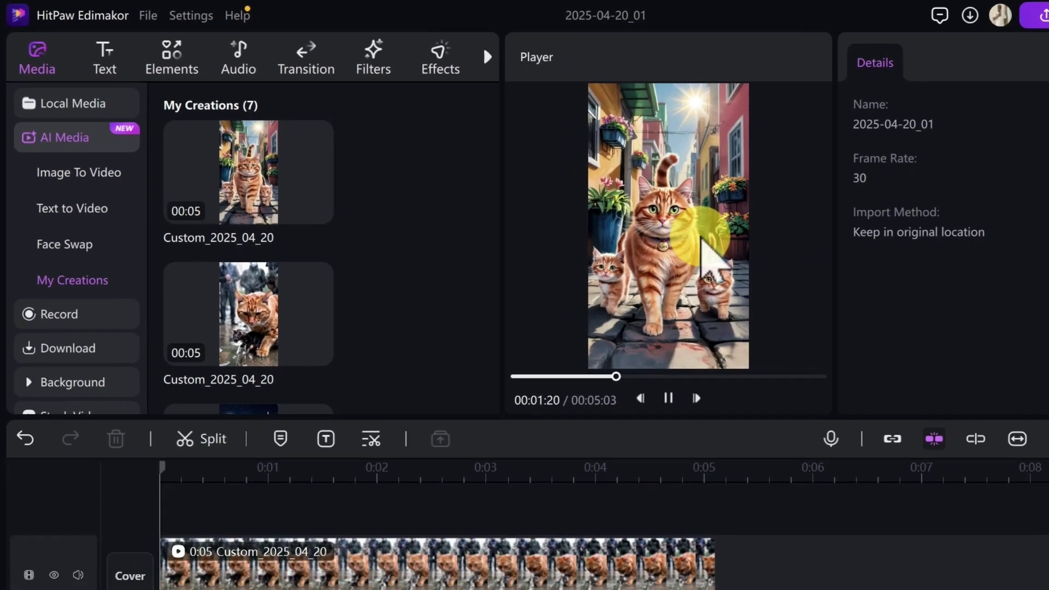
left_click_drag(643, 254, 229, 476)
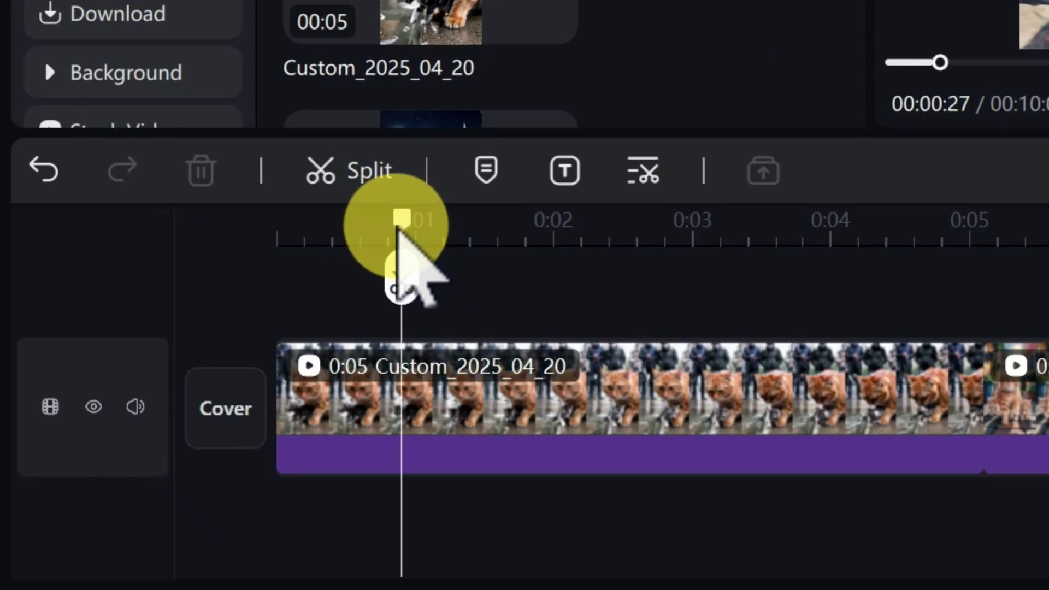
- Add text at the timeline start with the narration beginning "A cat taking care of her kitten, while rain is falling, this is so beautiful."
left_click_drag(400, 229, 257, 270)
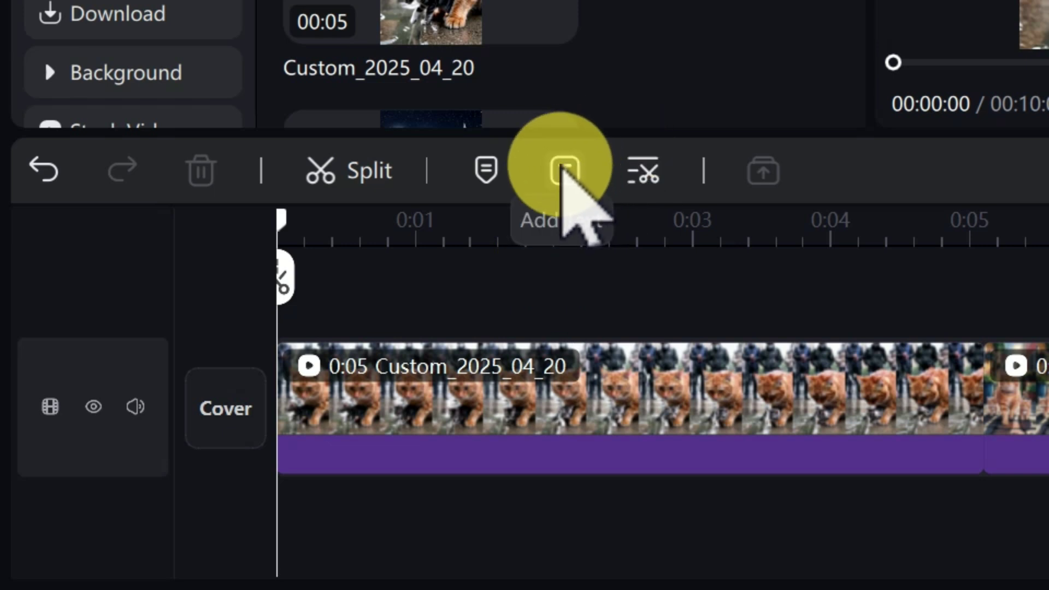
left_click(564, 173)
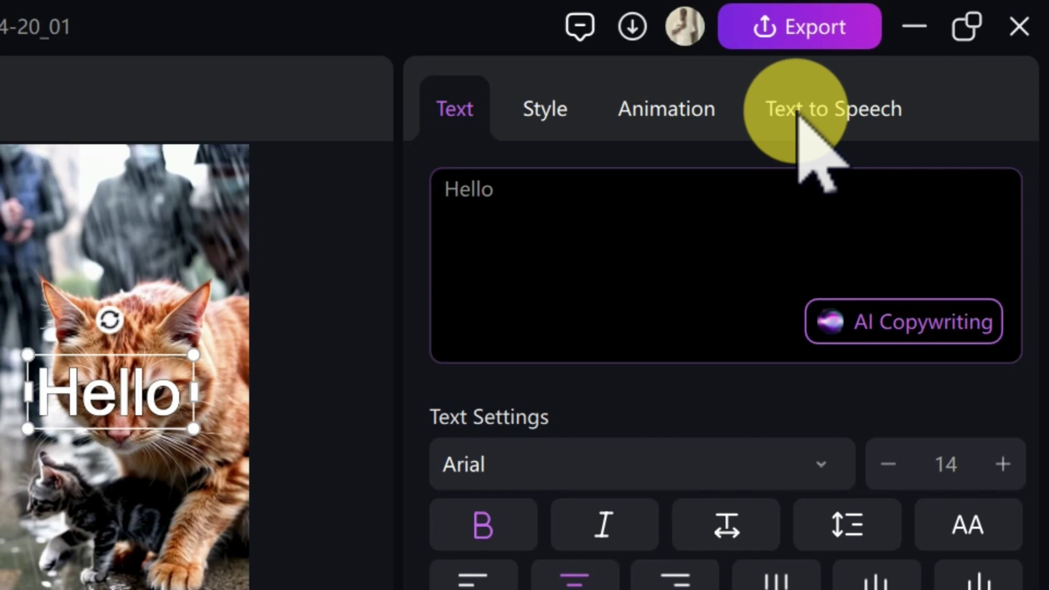
left_click(799, 112)
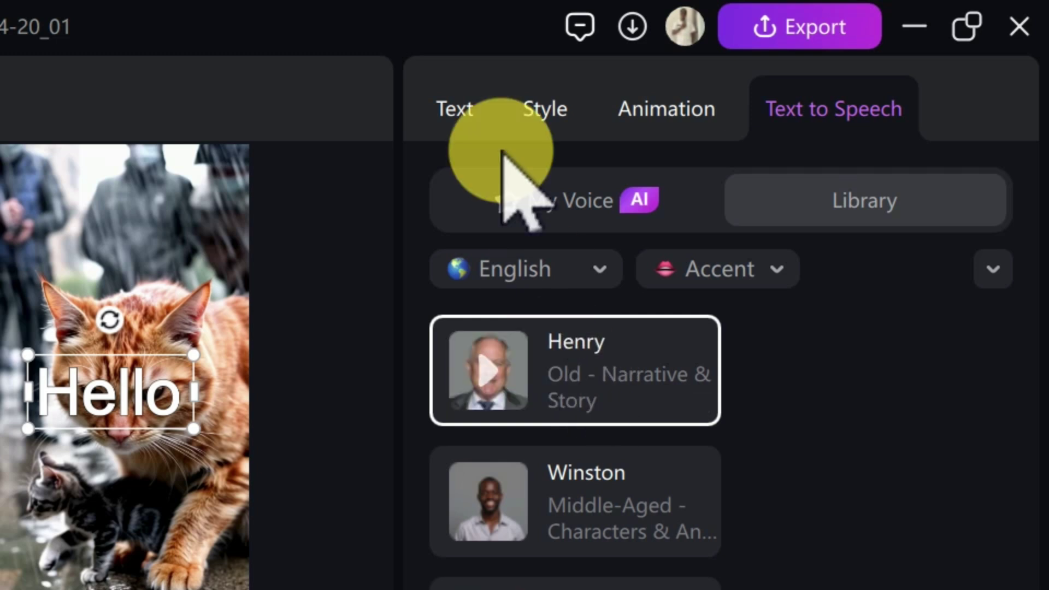
left_click(459, 108)
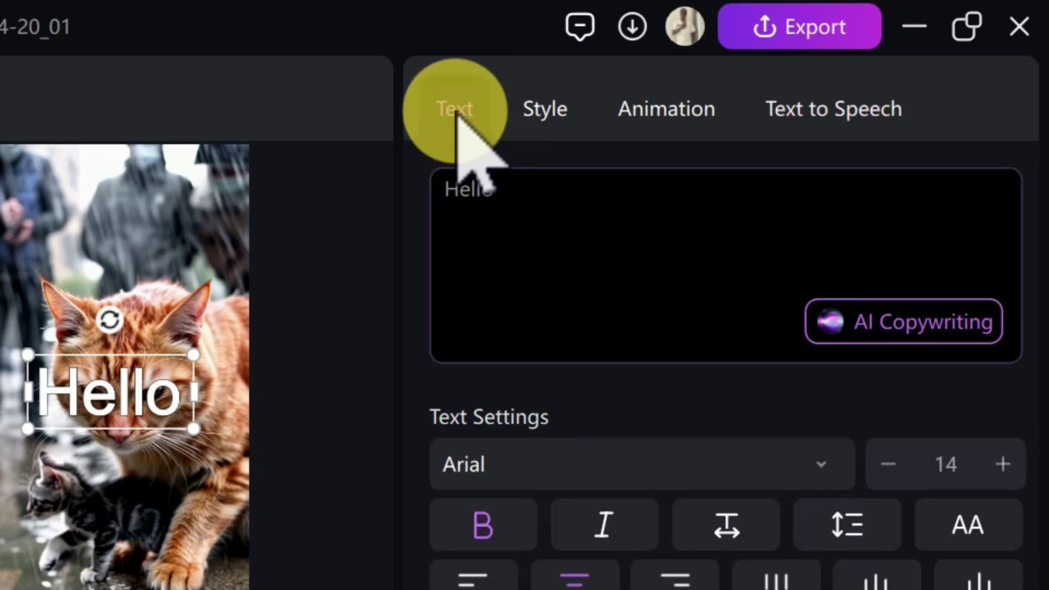
left_click_drag(530, 192, 431, 188)
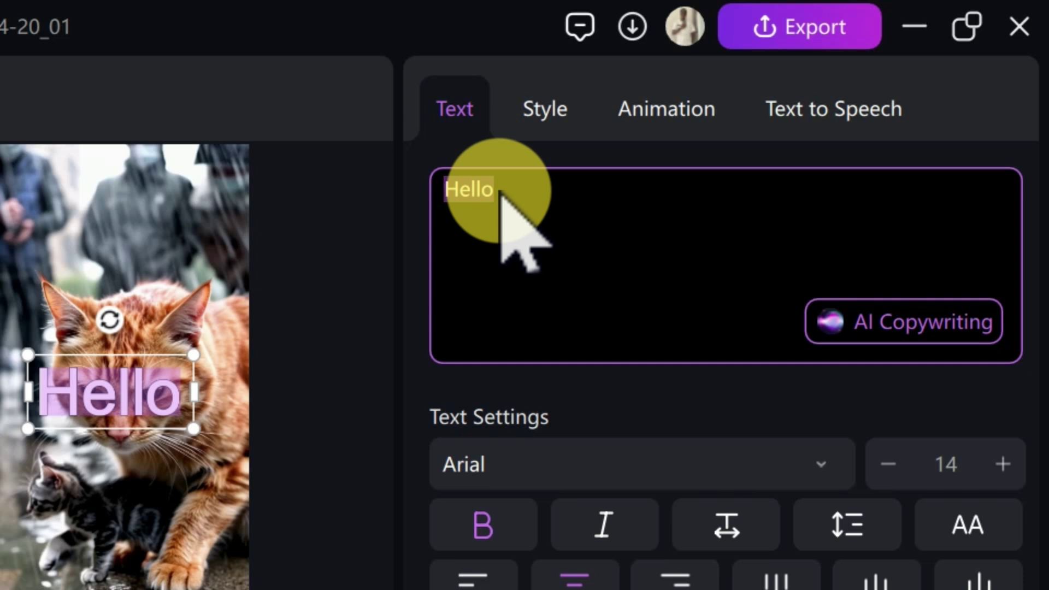
left_click(891, 323)
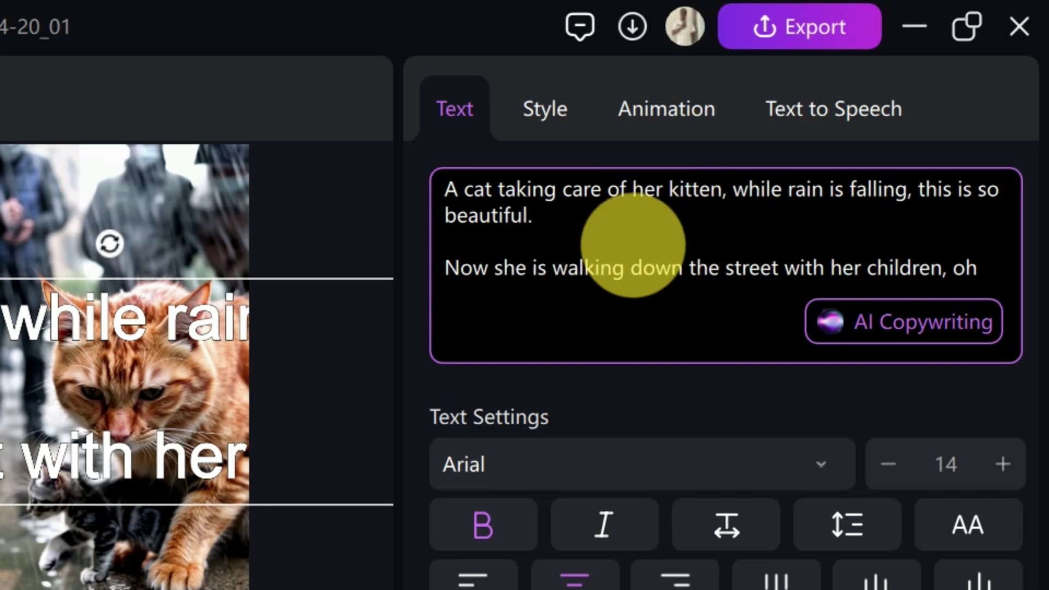
- Convert the narration text to speech and delete its text clip from the timeline
left_click(810, 107)
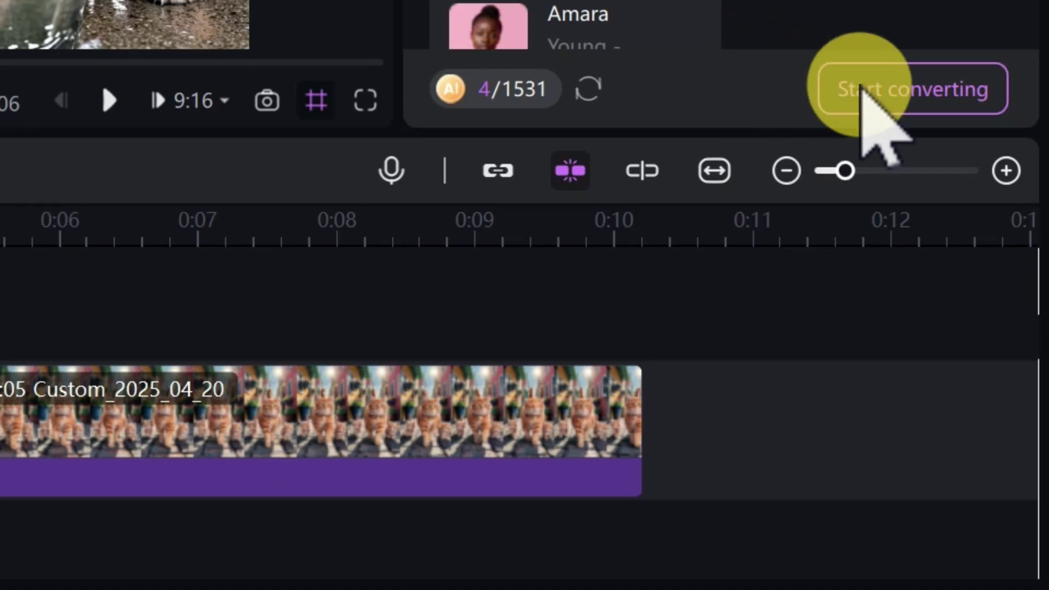
left_click(860, 90)
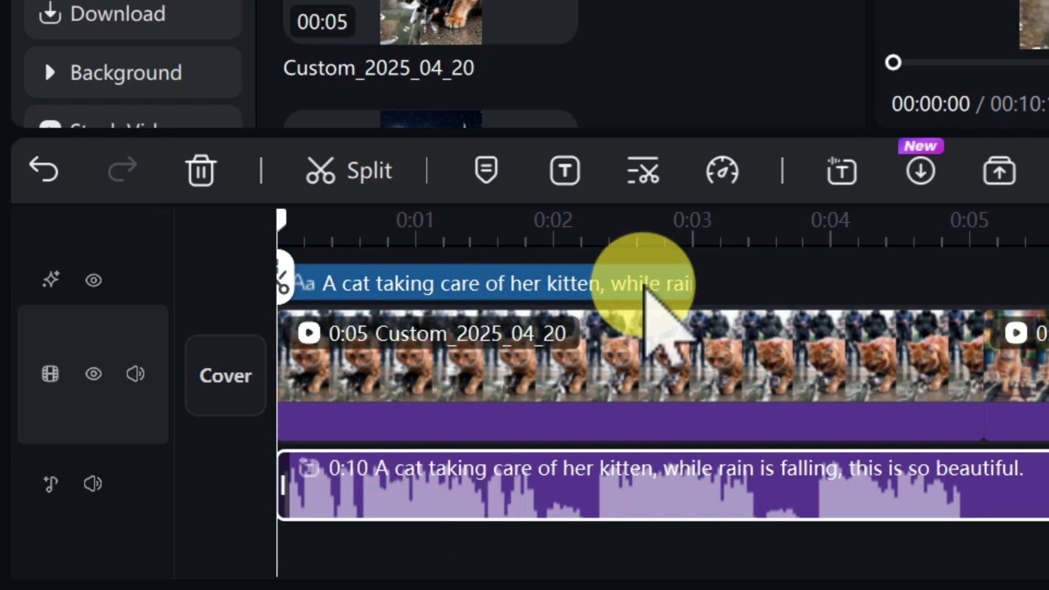
left_click(647, 289)
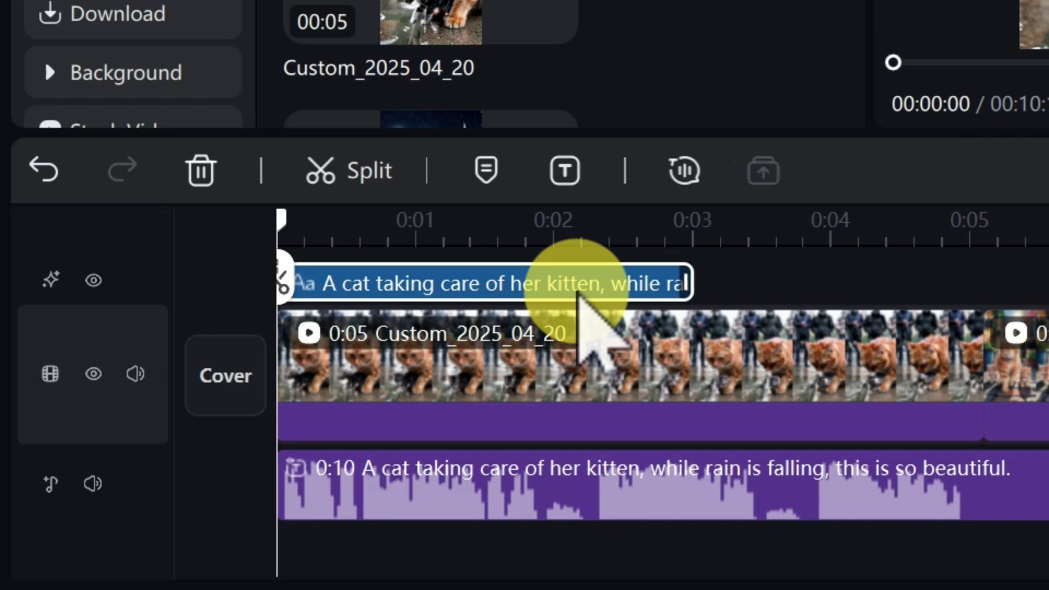
key("Delete")
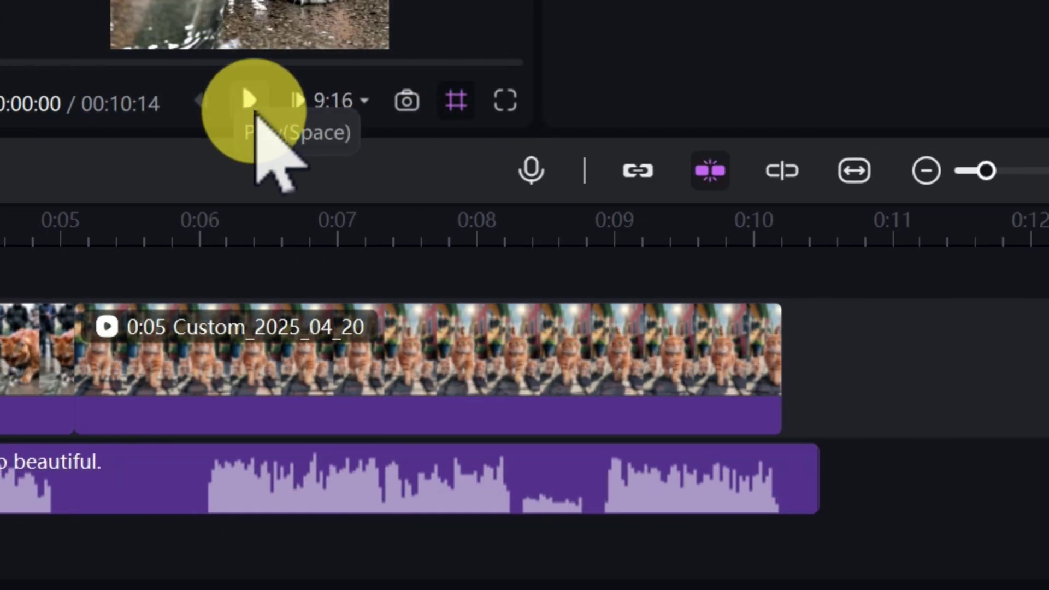
- Play the whole timeline to check the narration's timing against the two cat clips
left_click(751, 377)
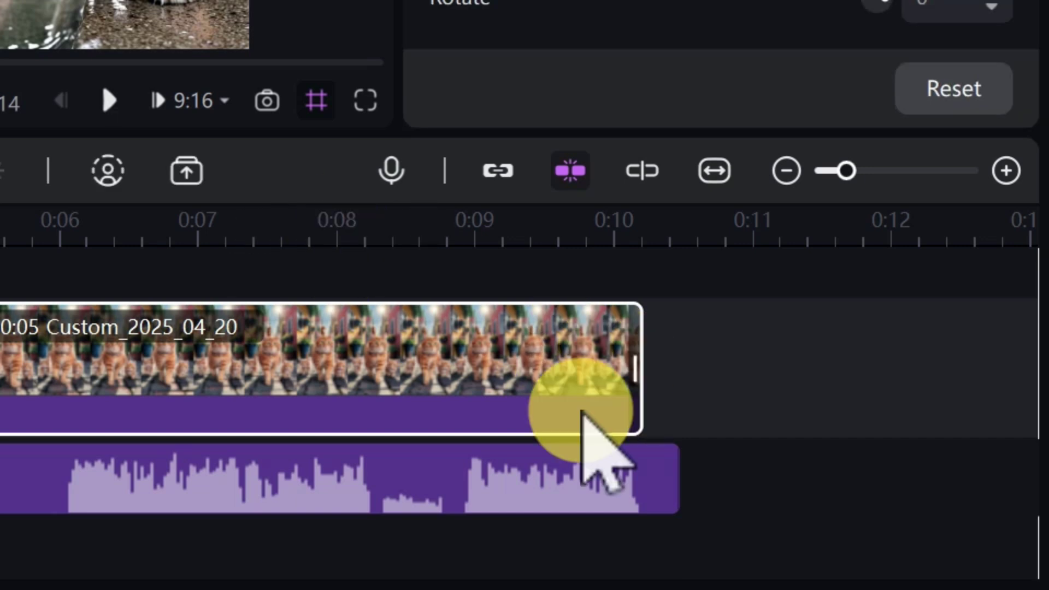
left_click(686, 474)
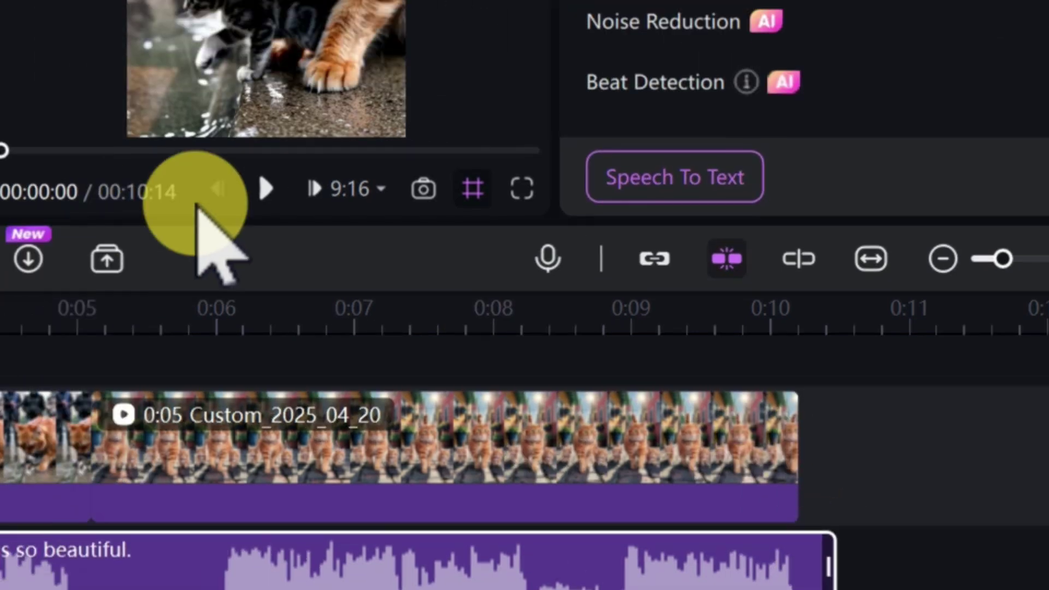
key("space")
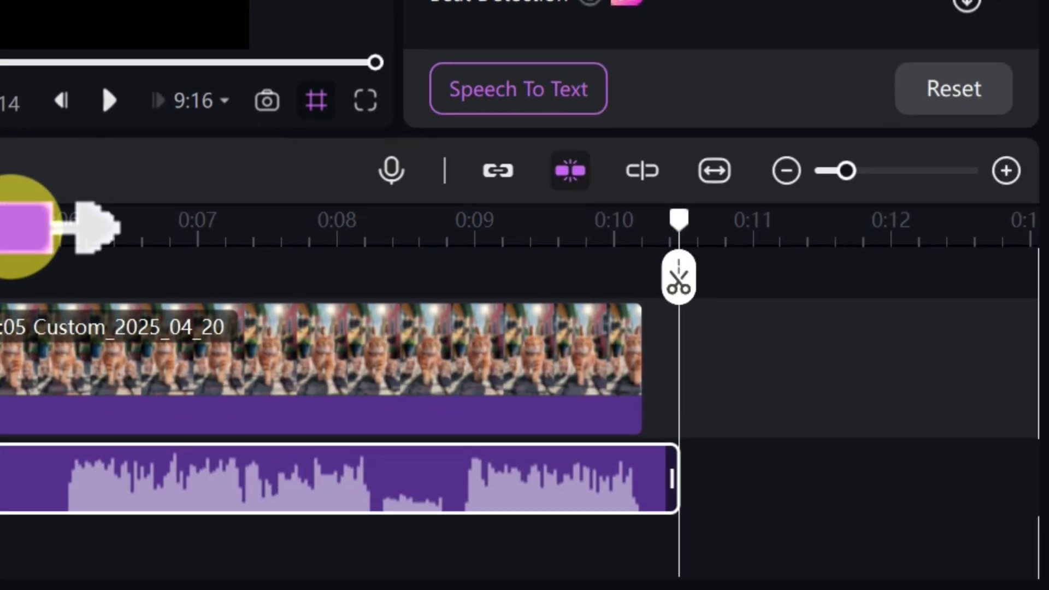
- Split the narration audio at 00:05:07, in the pause before the street sentence
left_click(8, 227)
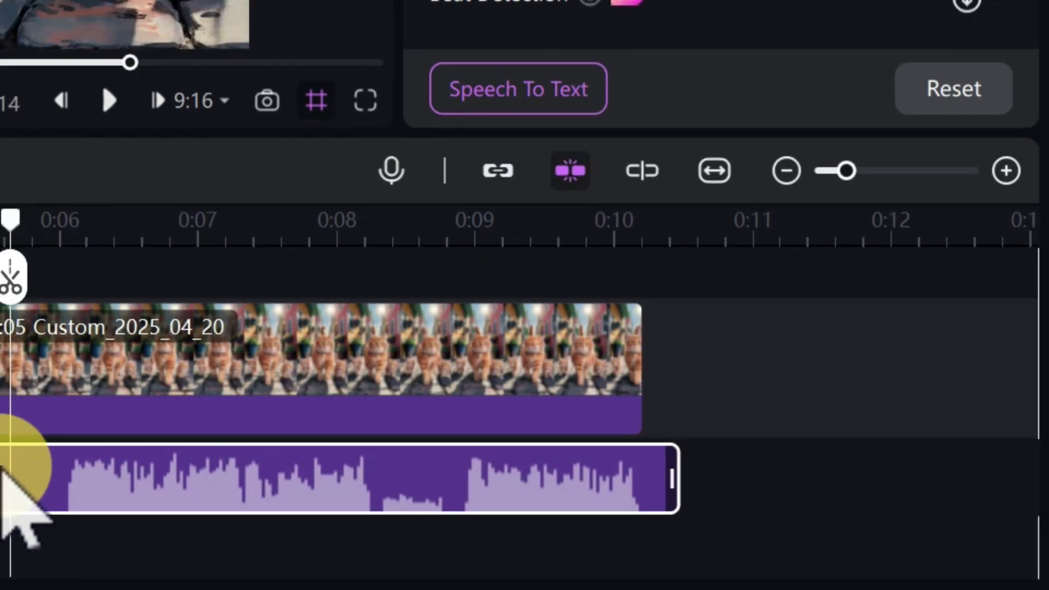
left_click(62, 240)
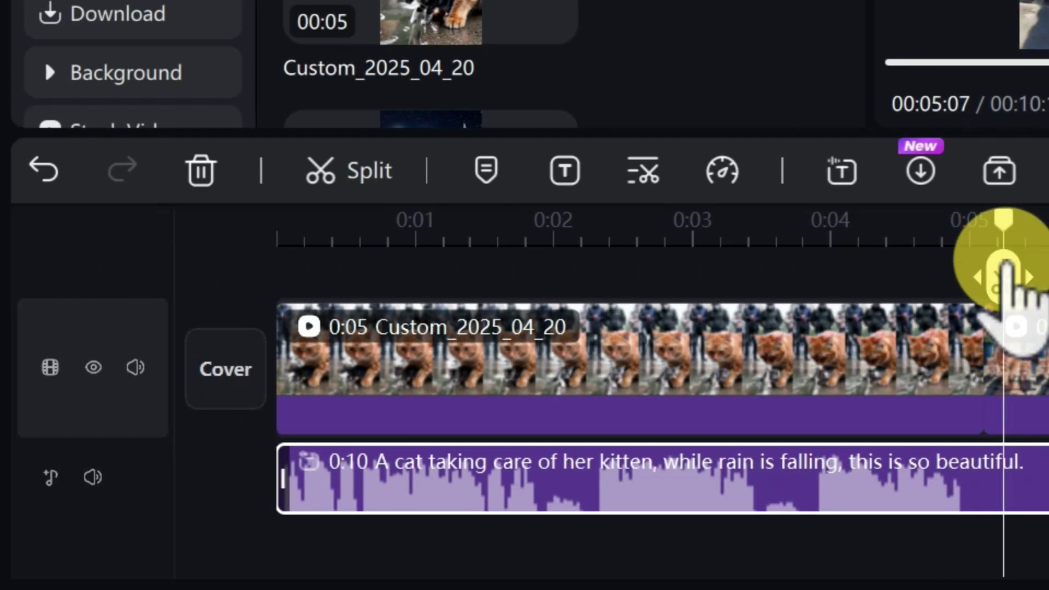
left_click(1010, 281)
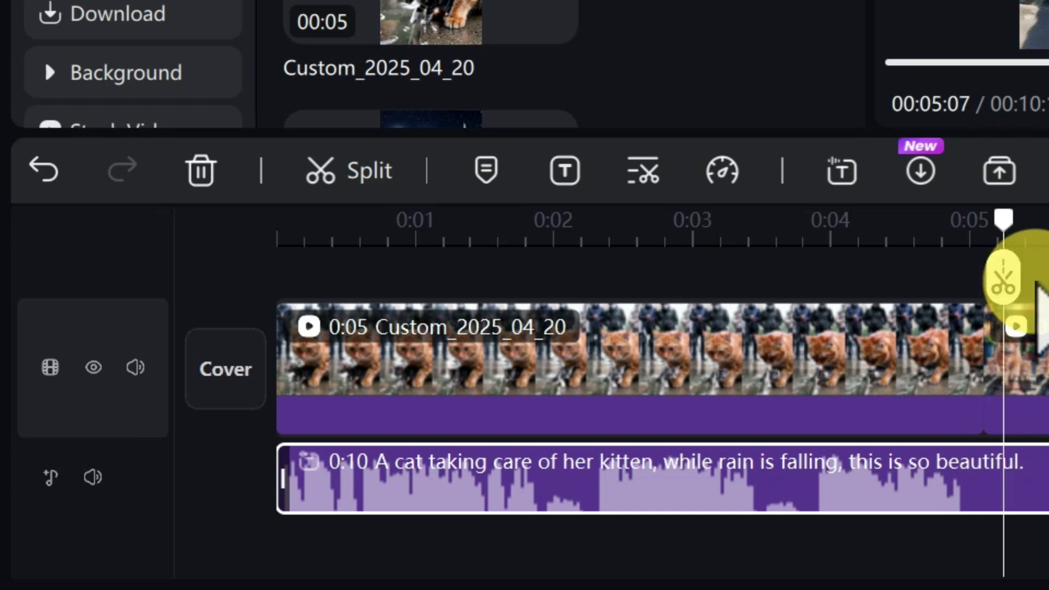
- Trim the silence between the two narration parts so that they meet at 00:05:03, where the second video clip starts
left_click(1022, 487)
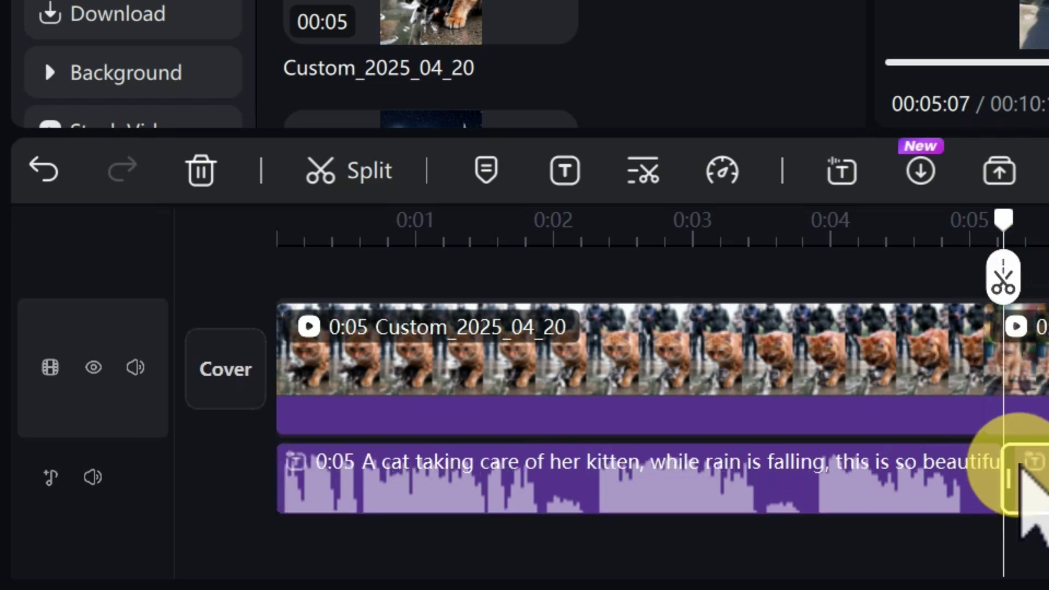
left_click_drag(1007, 471, 1048, 471)
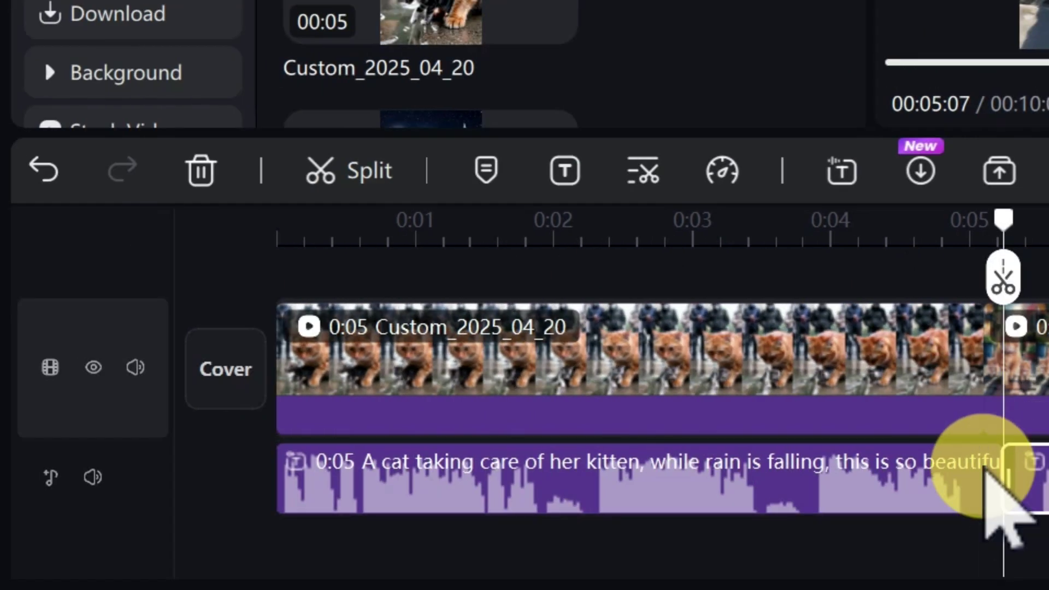
left_click(997, 470)
left_click(1021, 475)
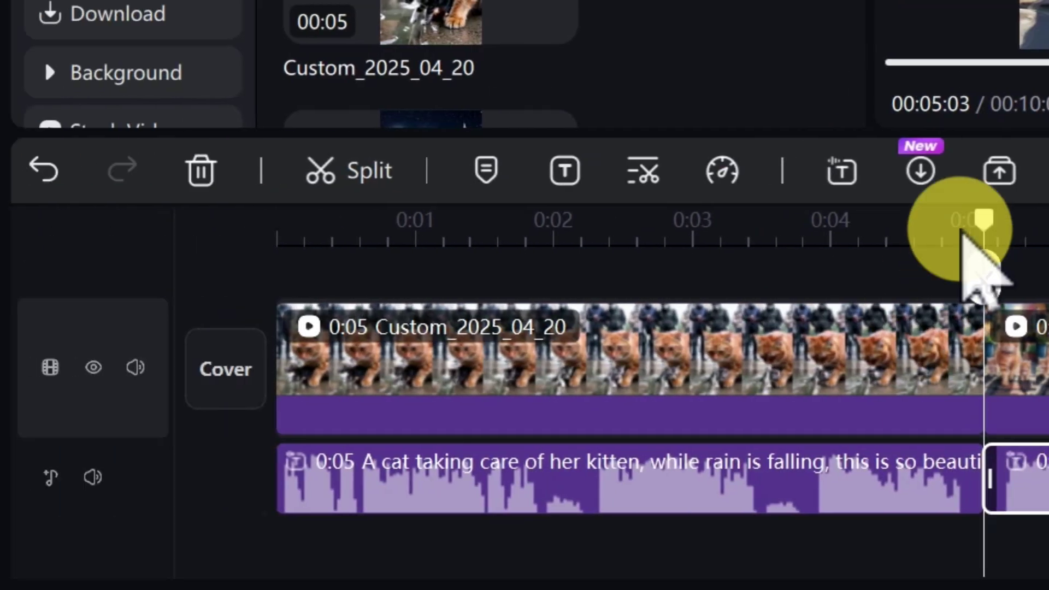
- Generate subtitles from the narration with Speech To Text and apply the yellow italic BROWN style from the Dynamic group
left_click_drag(983, 221, 238, 293)
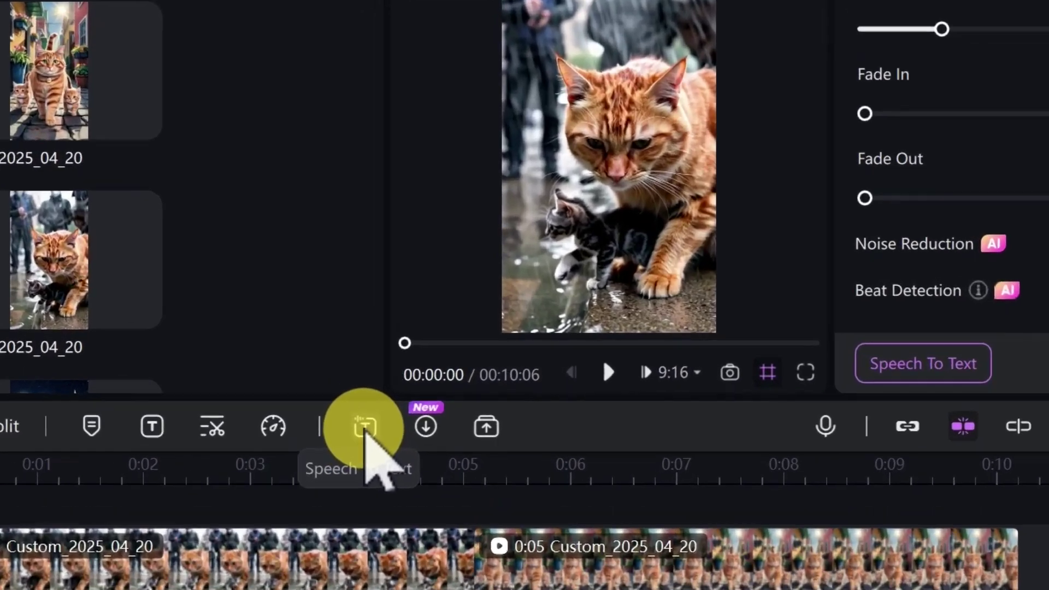
left_click(365, 427)
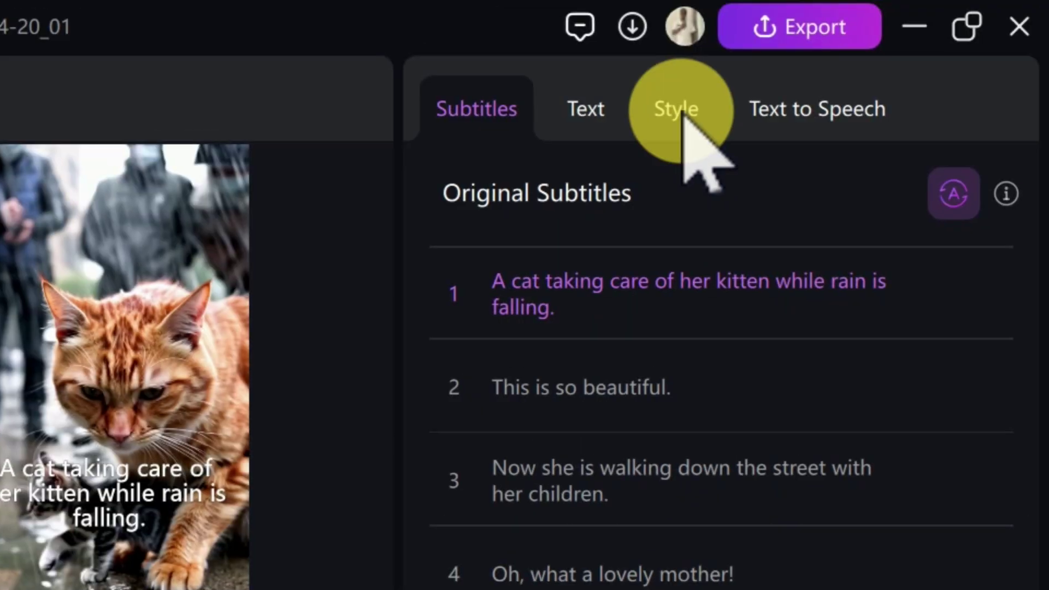
left_click(675, 108)
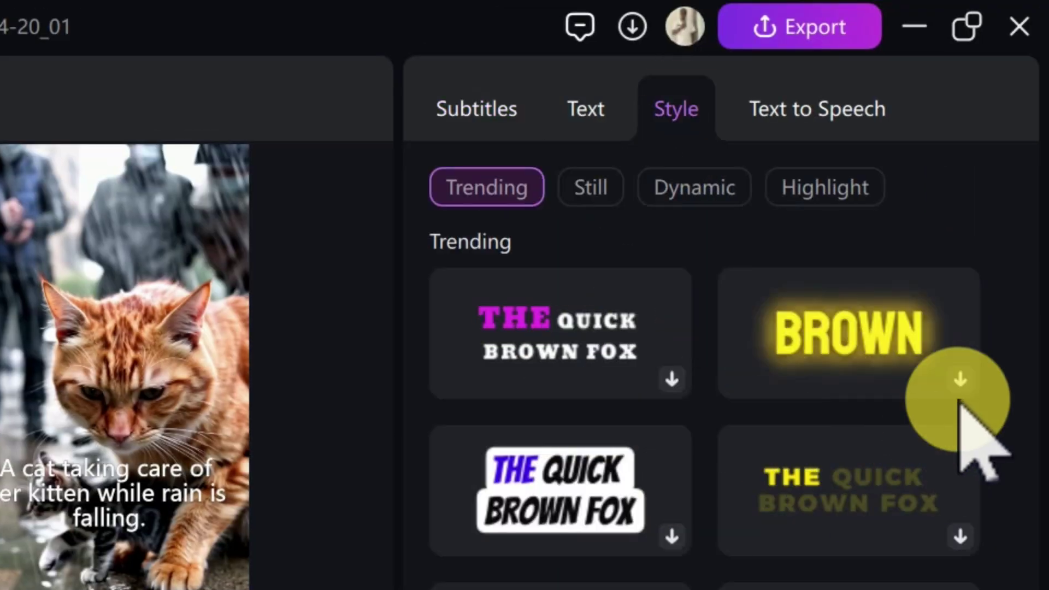
left_click_drag(1031, 236, 696, 428)
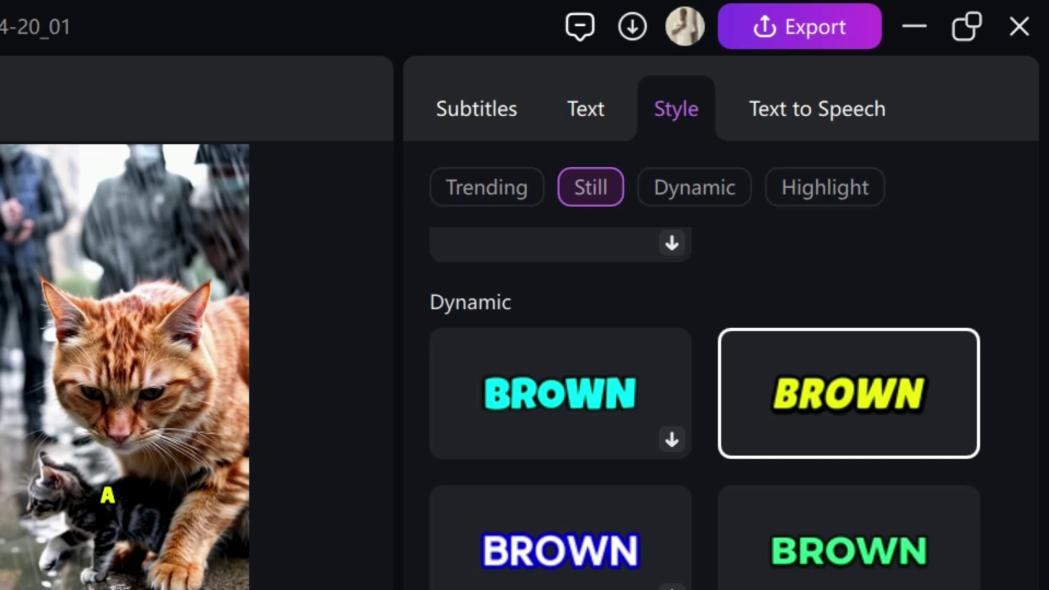
- Preview the subtitled video and set the subtitle font to Argentum Sans
left_click(264, 571)
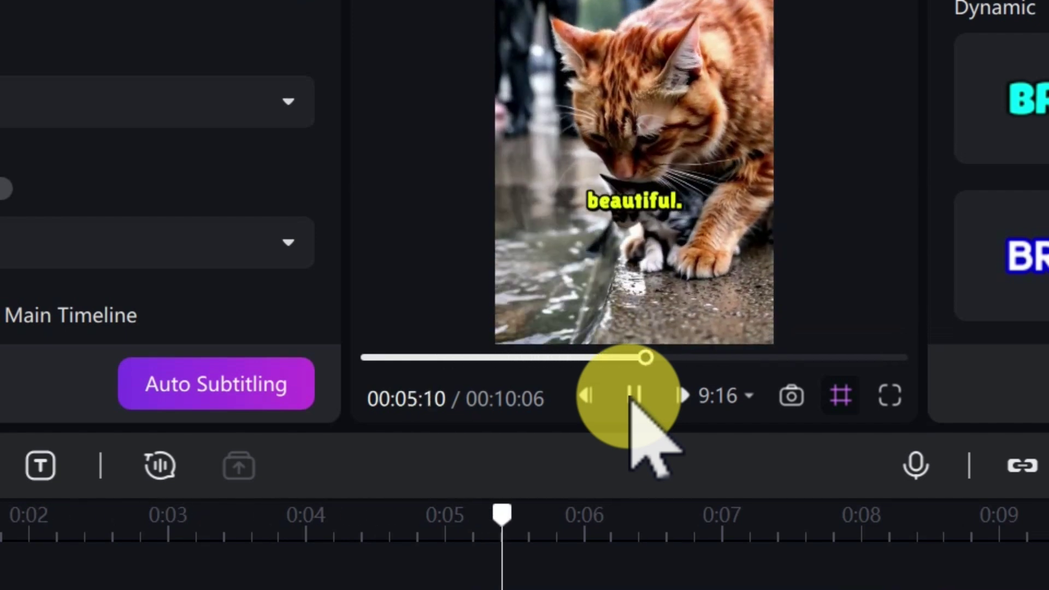
left_click(634, 394)
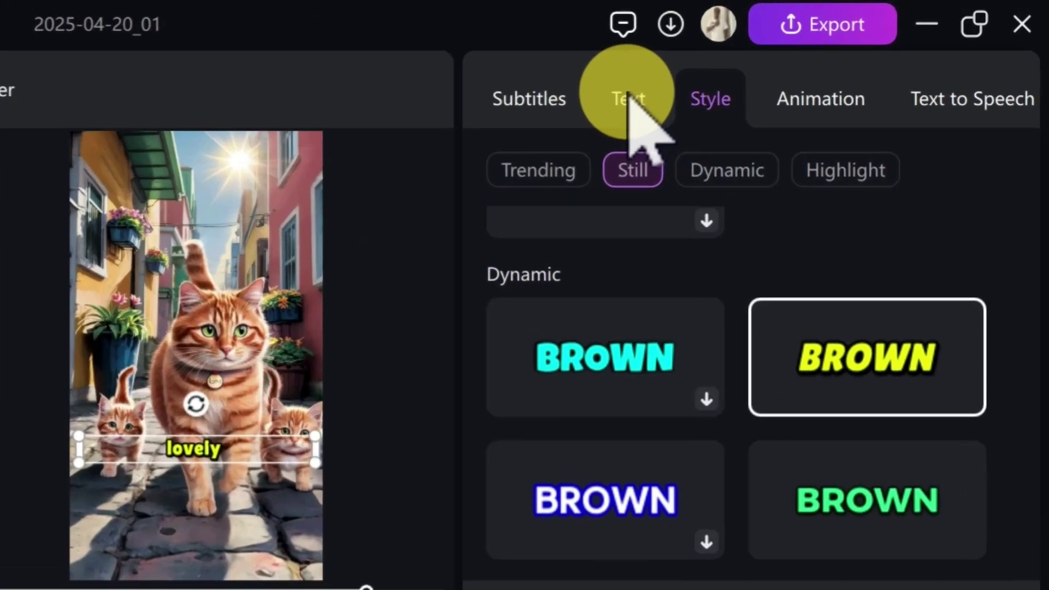
left_click(817, 54)
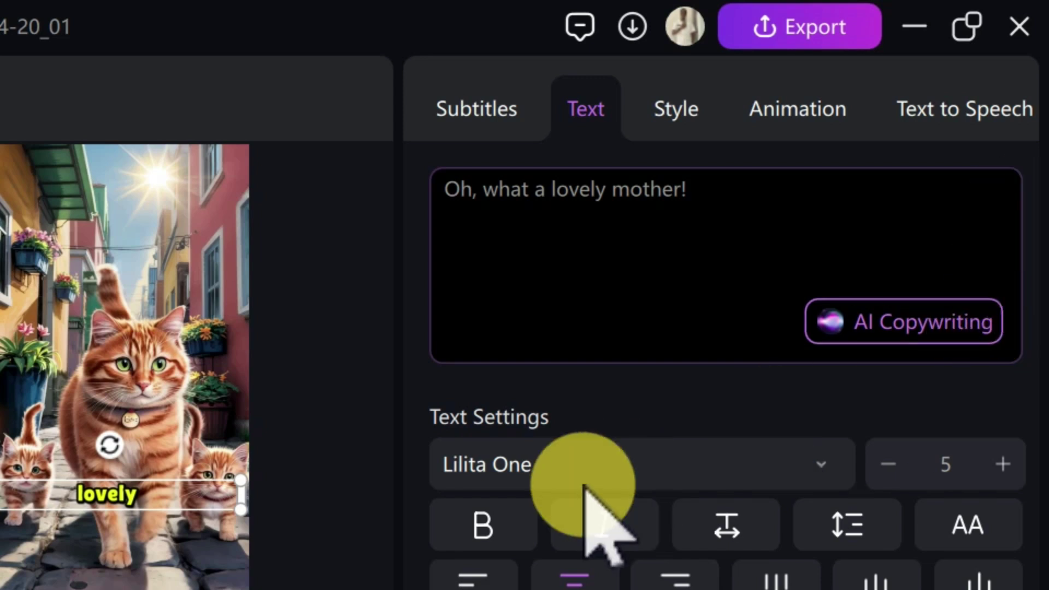
left_click(674, 474)
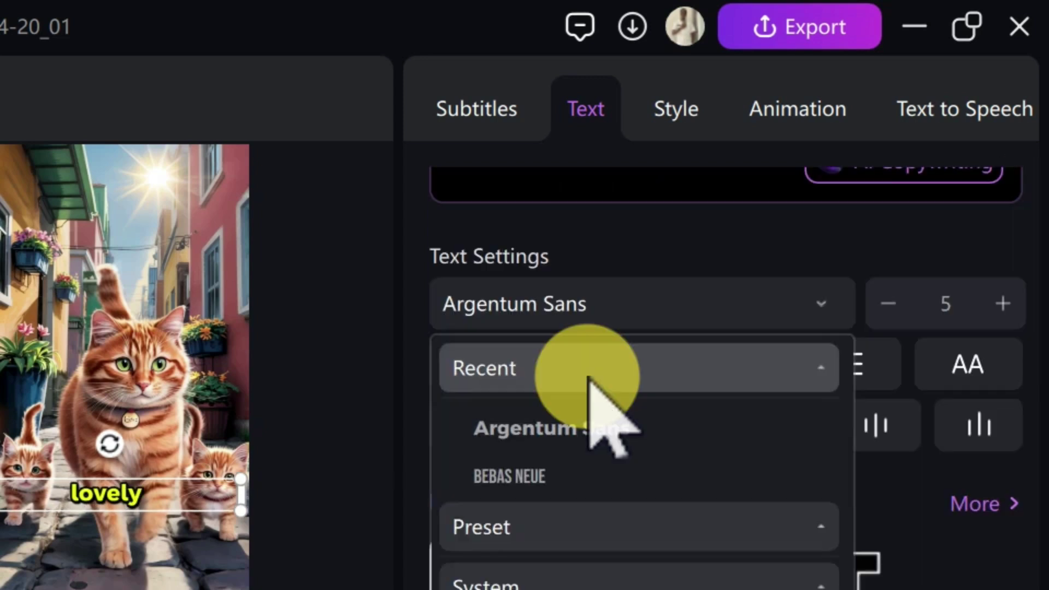
- Keep Argentum Sans as the subtitle font, convert the text to all capitals and set its size to 6
left_click(562, 433)
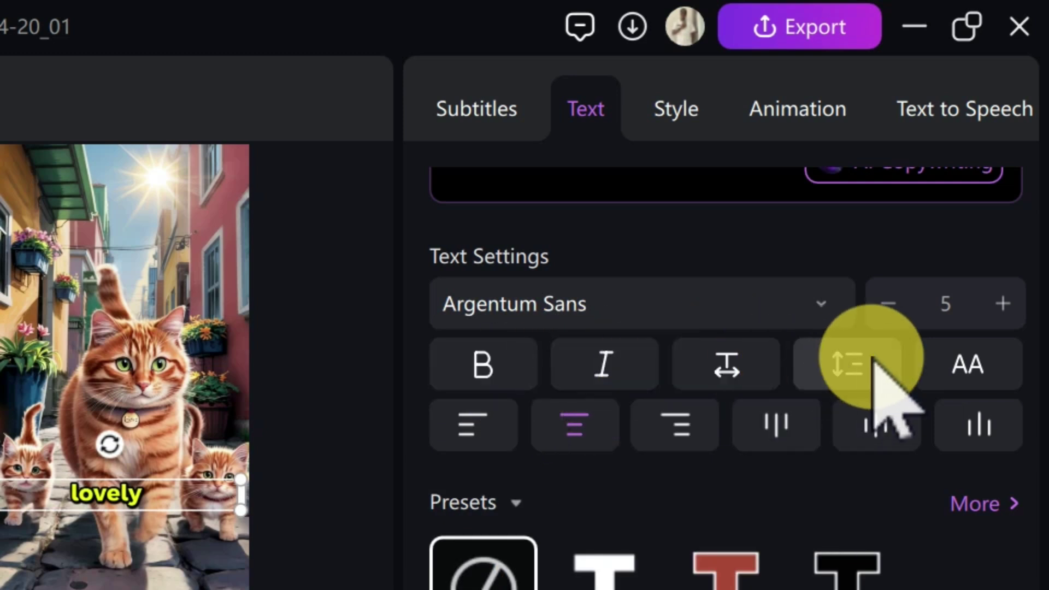
left_click(968, 369)
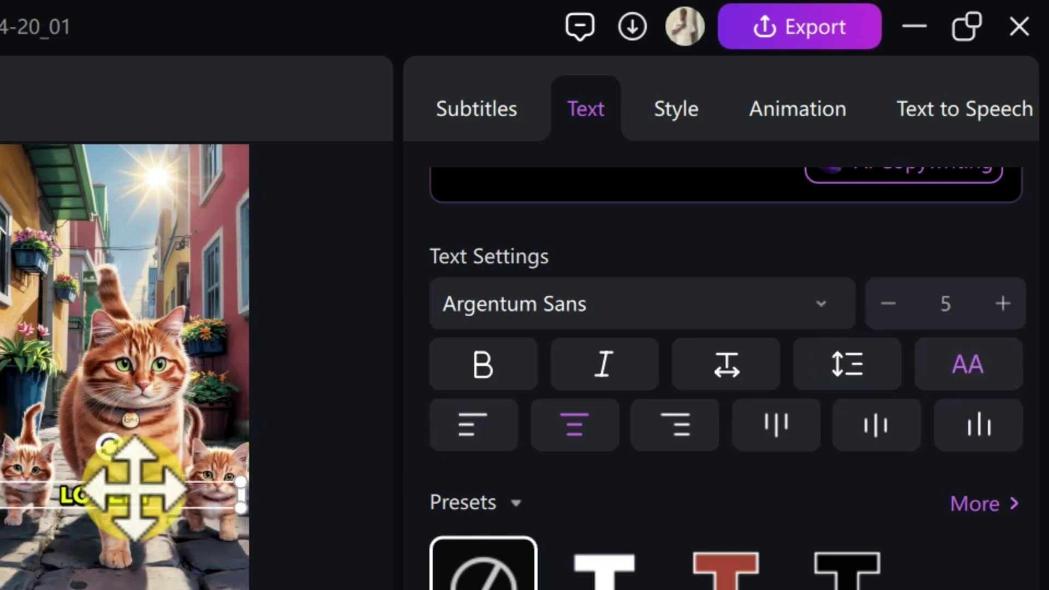
left_click(1002, 302)
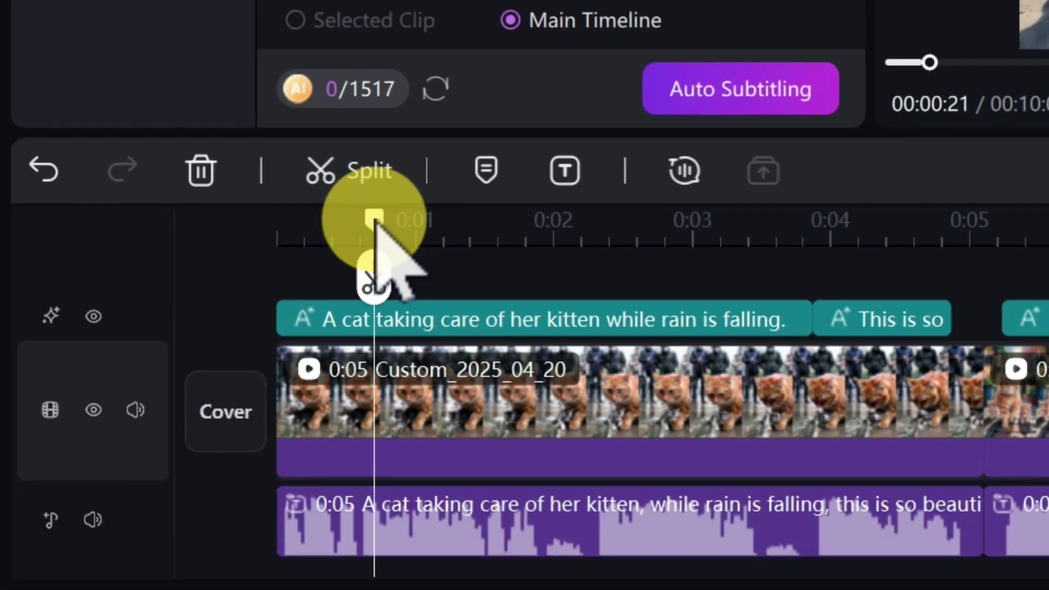
- Play the whole video from the start to check the reformatted subtitles, and start exporting it
left_click_drag(373, 219, 257, 233)
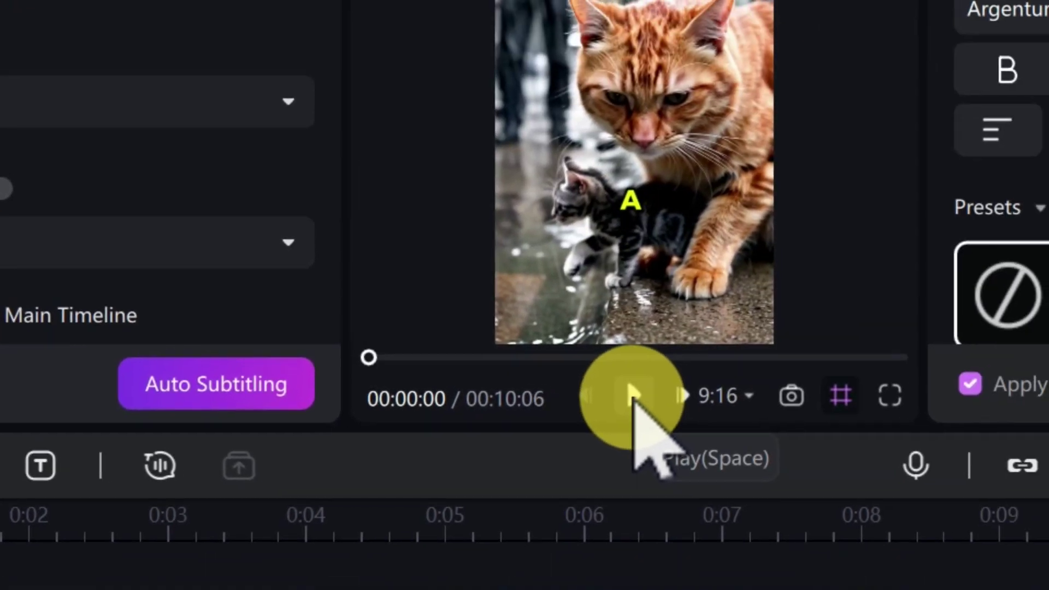
left_click(634, 396)
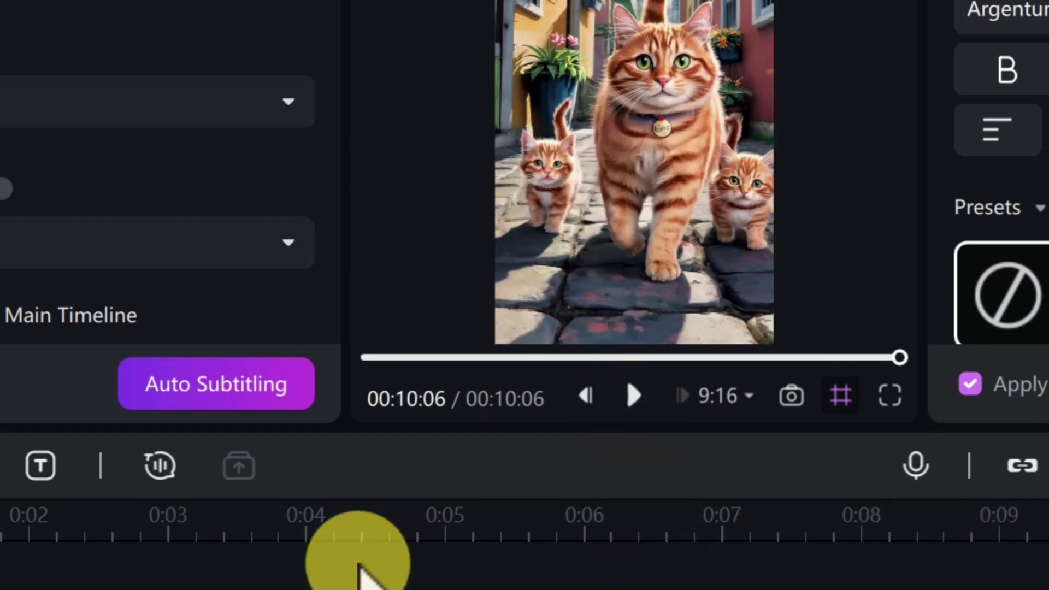
left_click(278, 218)
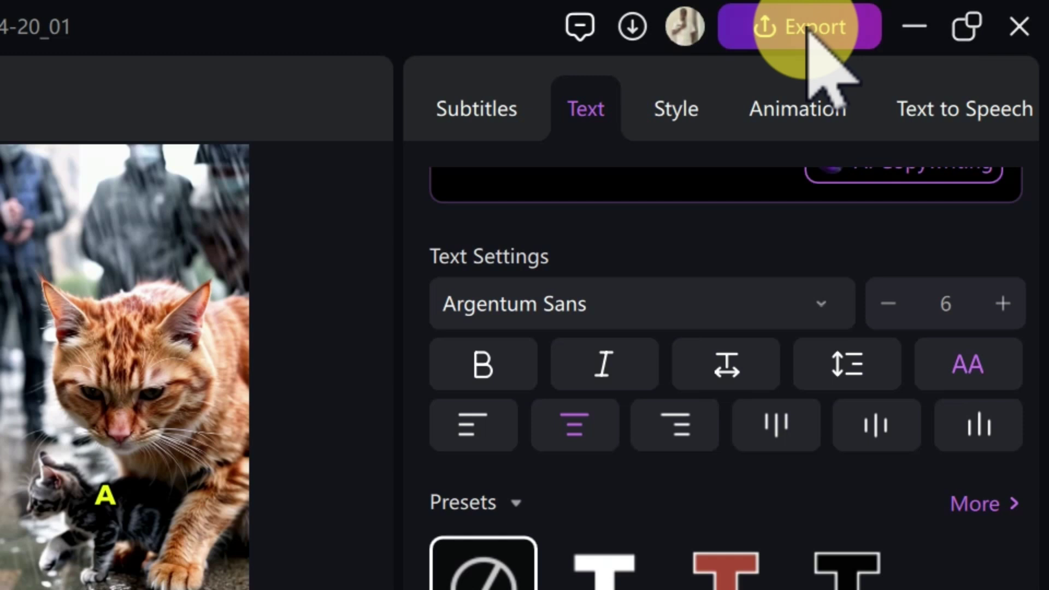
left_click(808, 33)
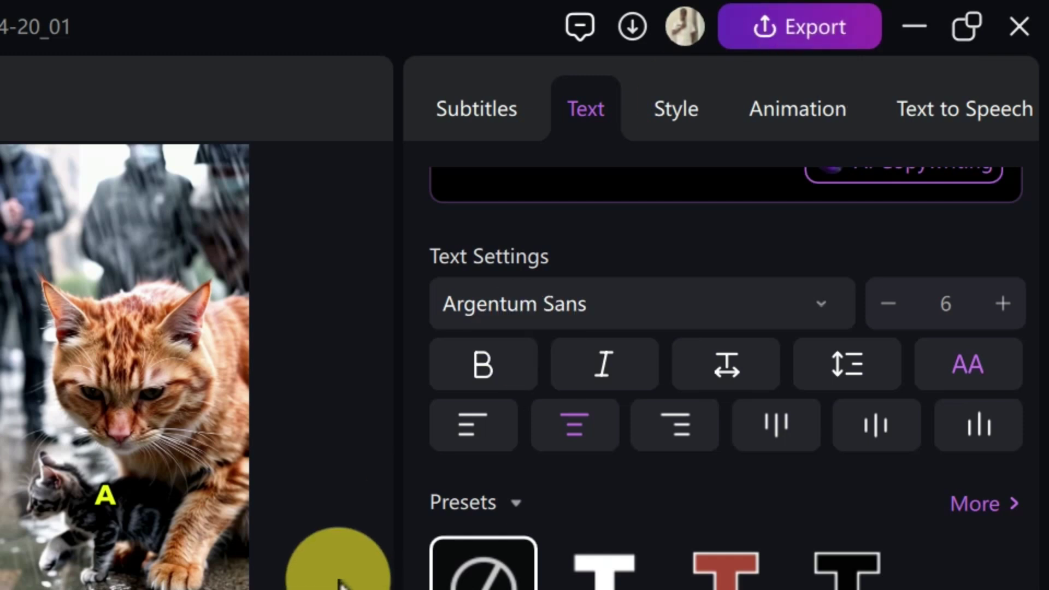
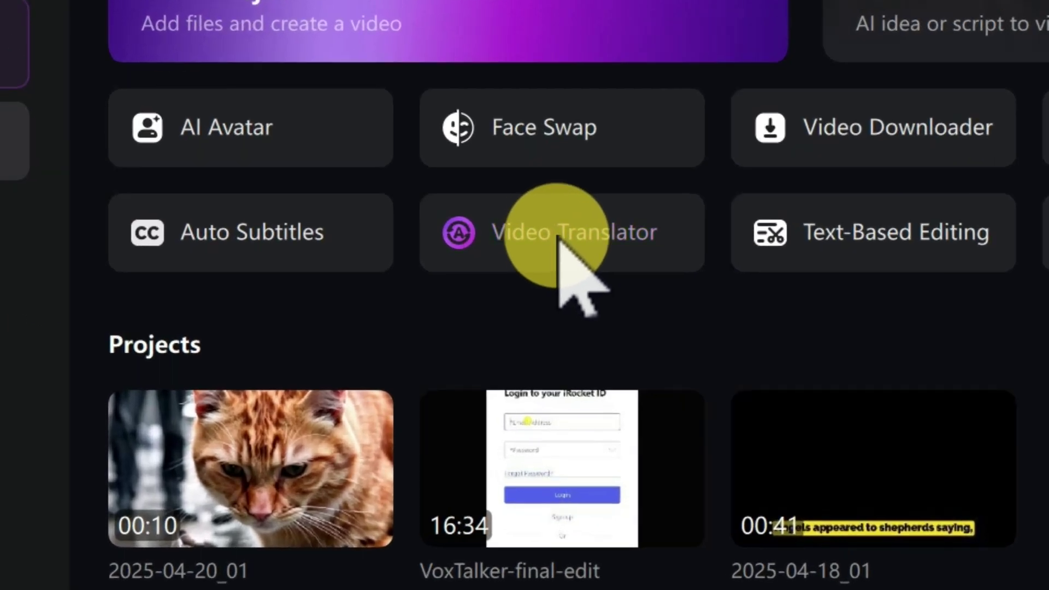
- Open the Video Translator and import the Cat video file
left_click(558, 237)
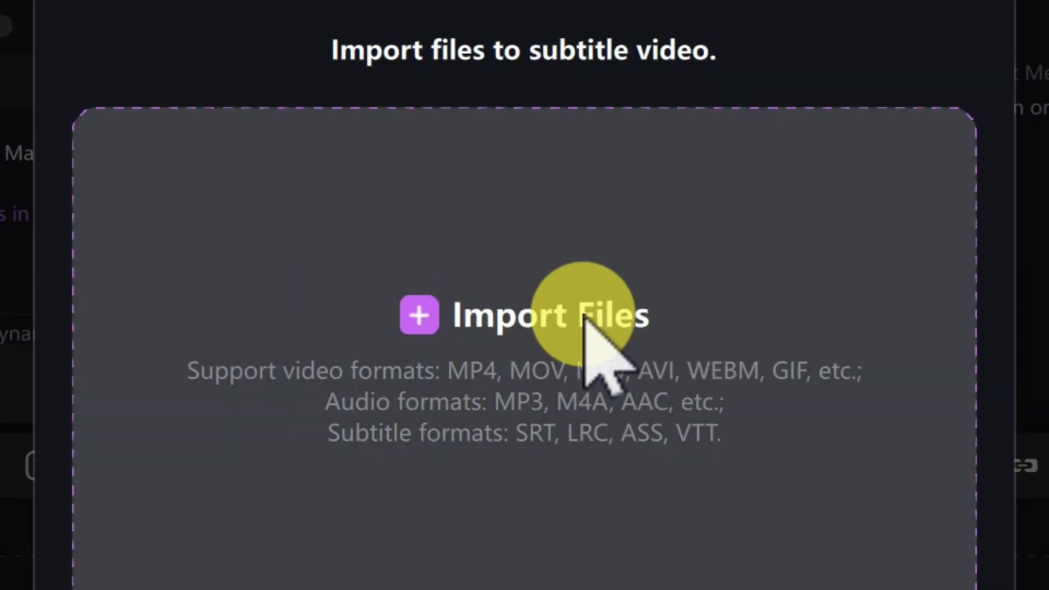
left_click(606, 352)
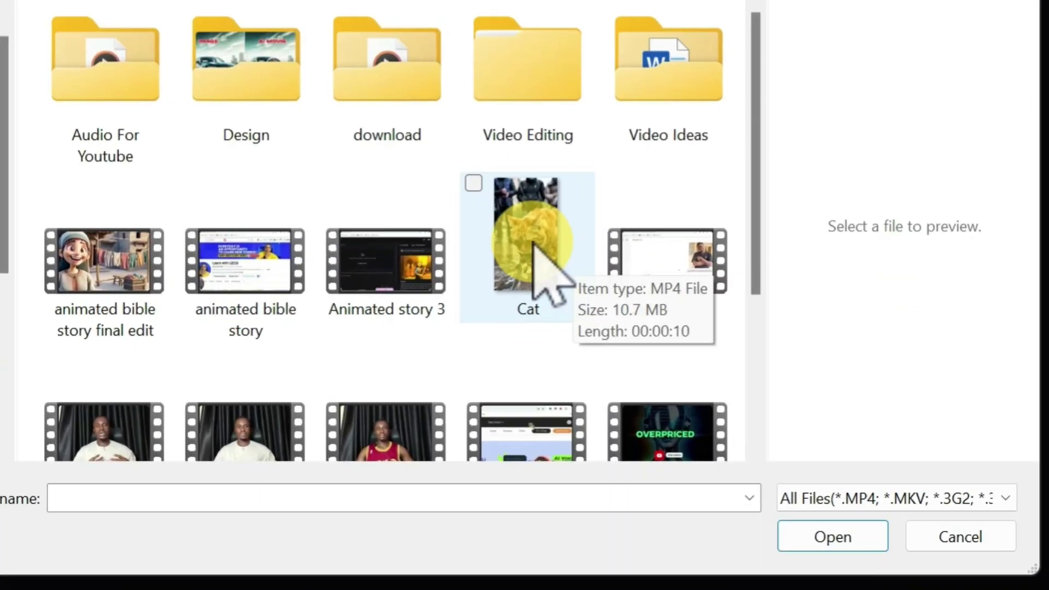
left_click(532, 243)
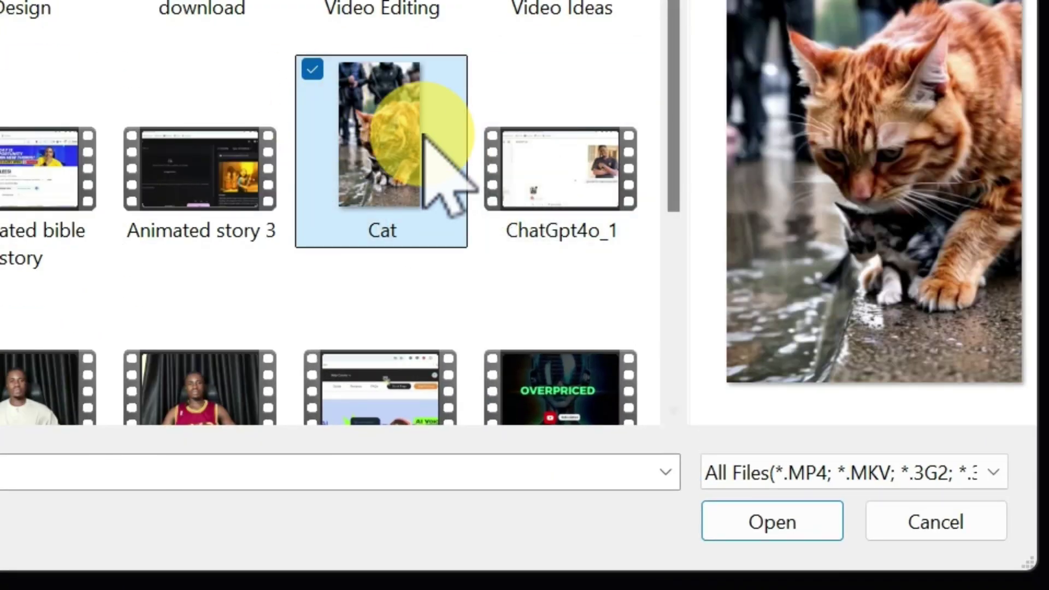
left_click(778, 518)
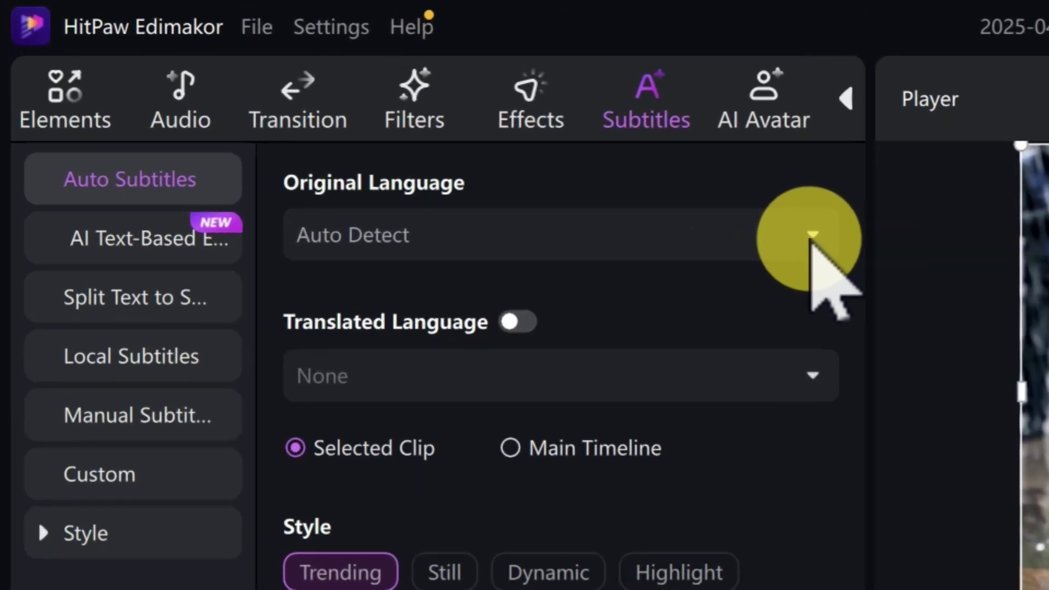
- Auto-generate subtitles for the Cat video on the main timeline with English as the original language and French as the translated language
left_click(810, 239)
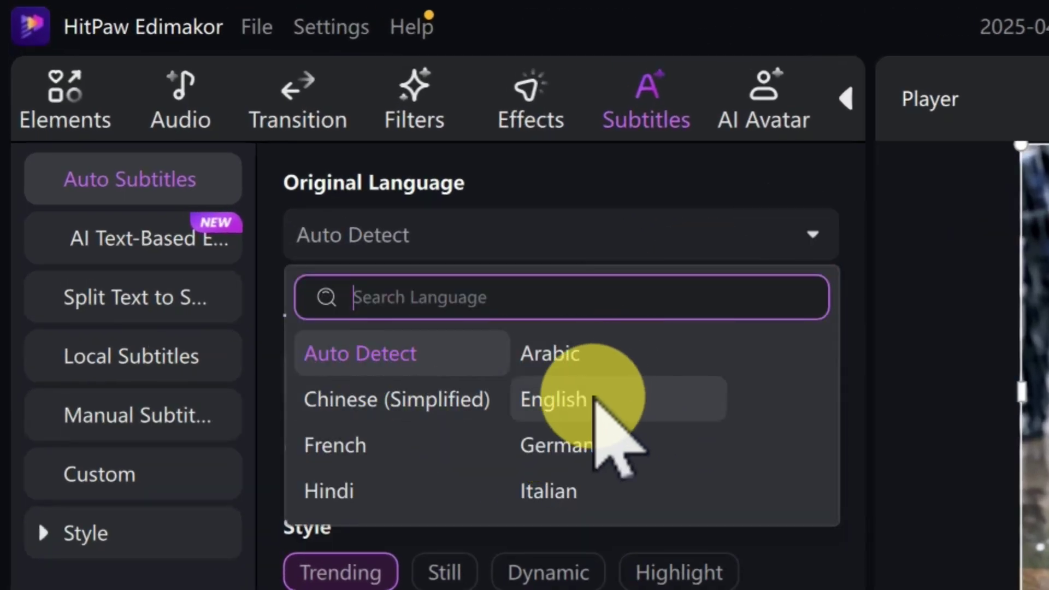
left_click(576, 399)
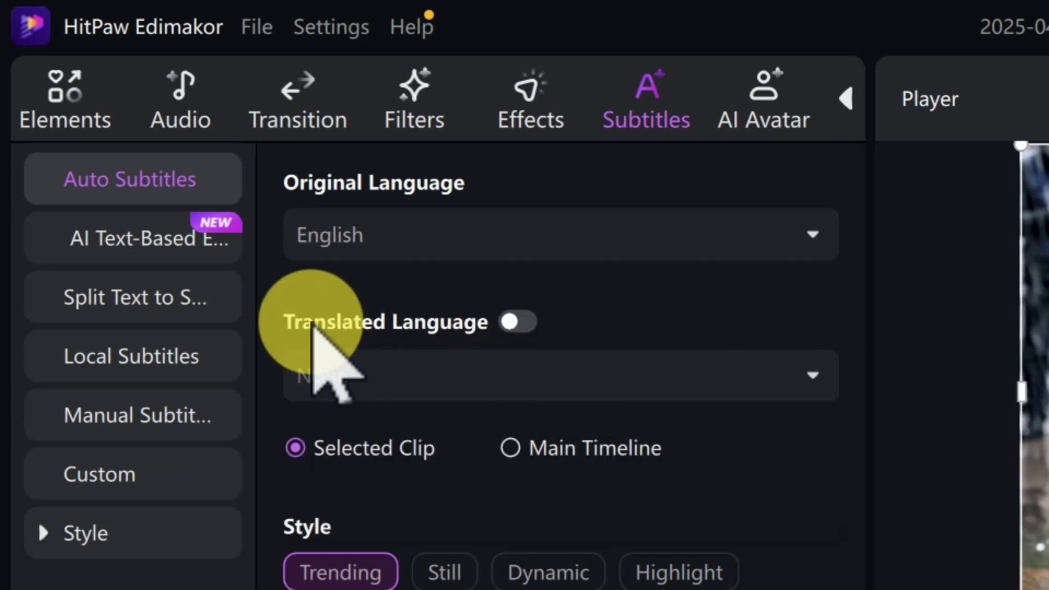
left_click(517, 321)
left_click(464, 375)
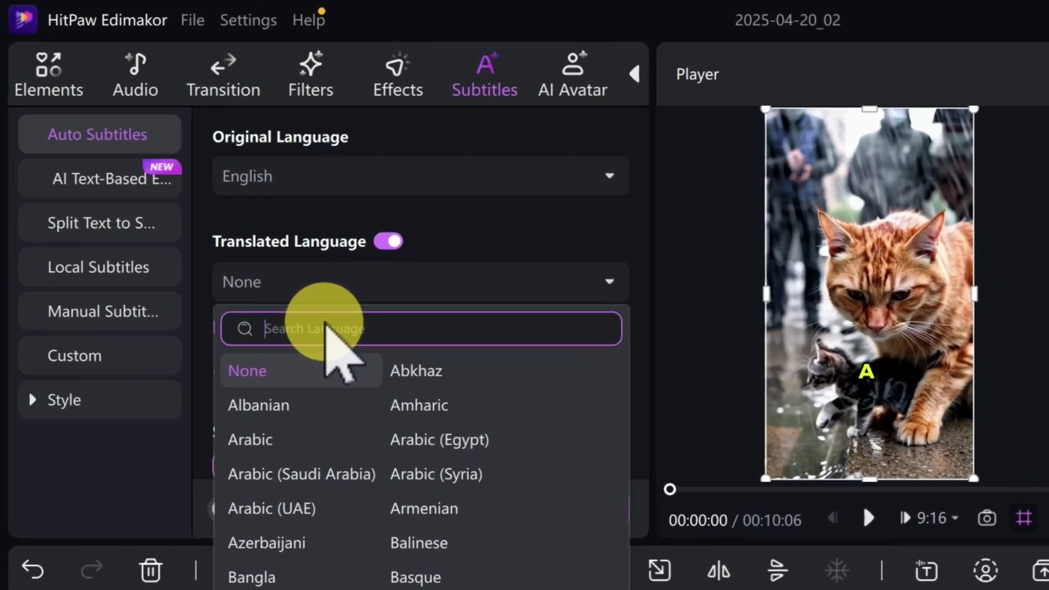
type("fre")
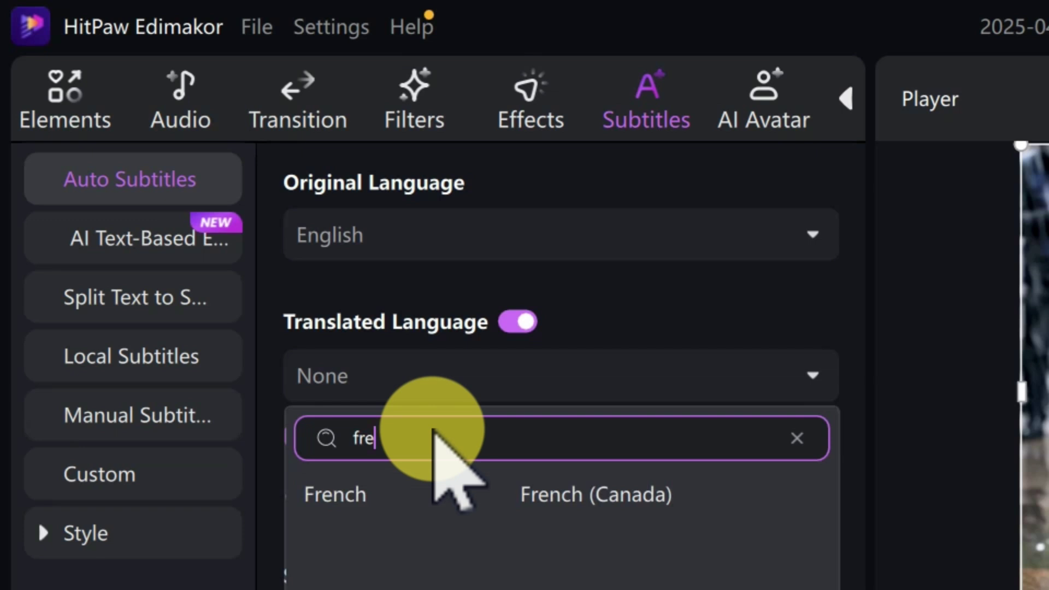
left_click(358, 495)
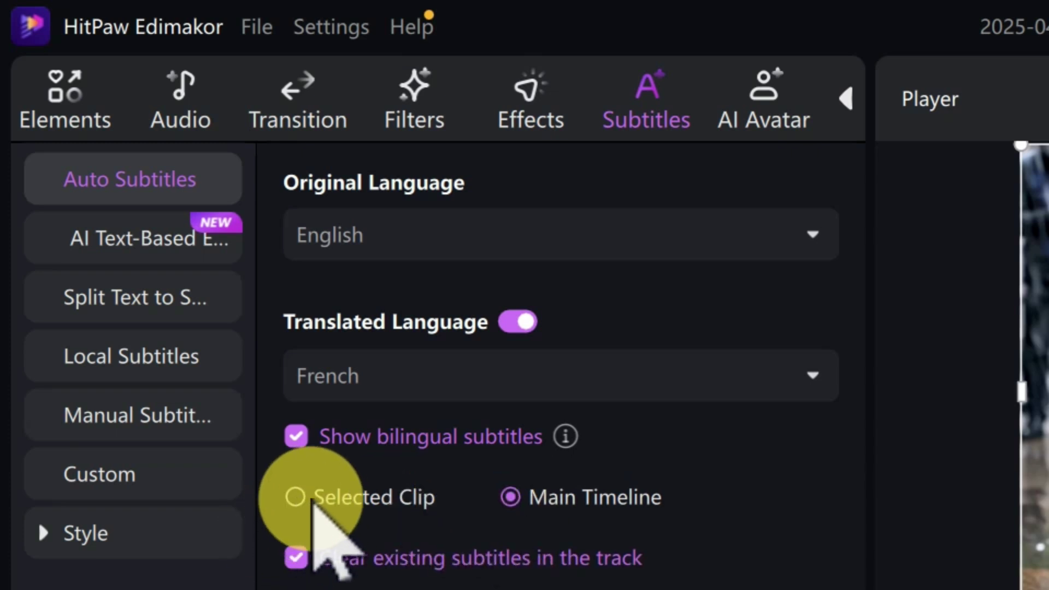
scroll(562, 503, "down", 7)
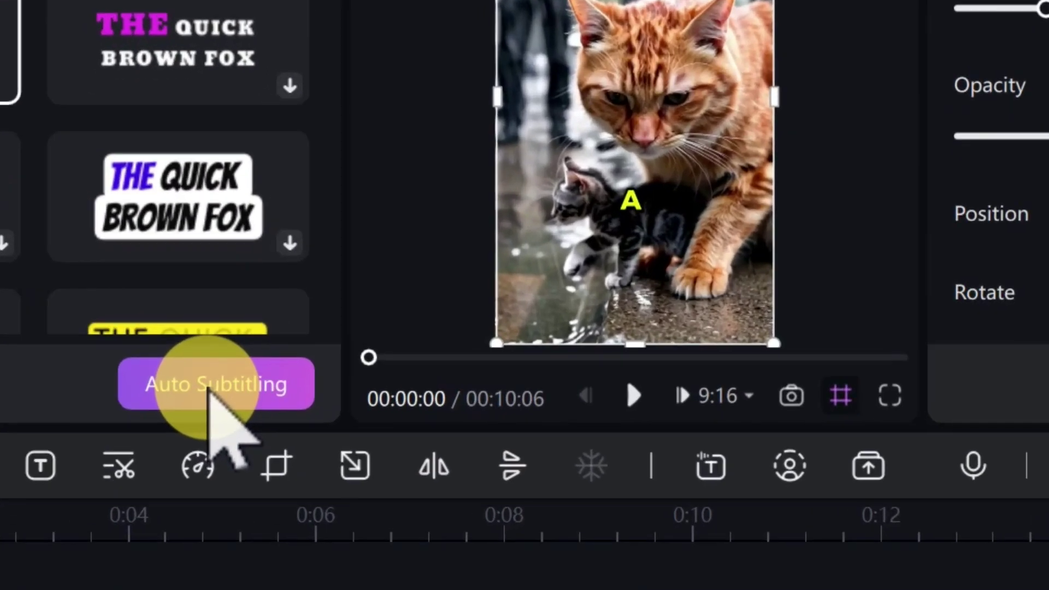
left_click(210, 384)
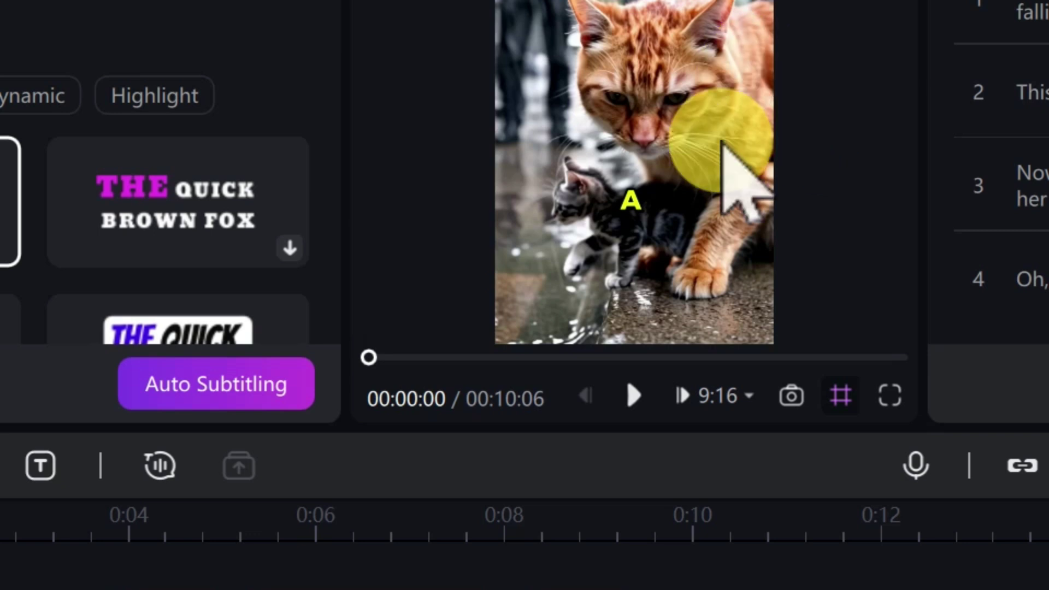
- Play the opening of the French-subtitled video and pause it at 00:02:02
left_click(630, 392)
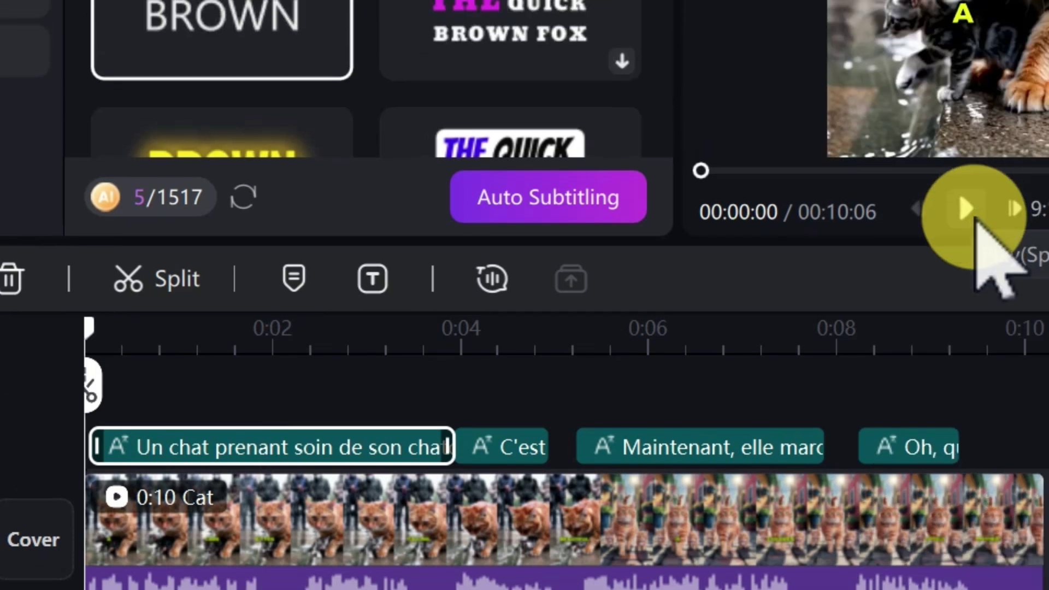
left_click(962, 208)
left_click(962, 208)
- Give the first French subtitle the Still style with black text on a yellow box, reposition it and add an animation
left_click(628, 265)
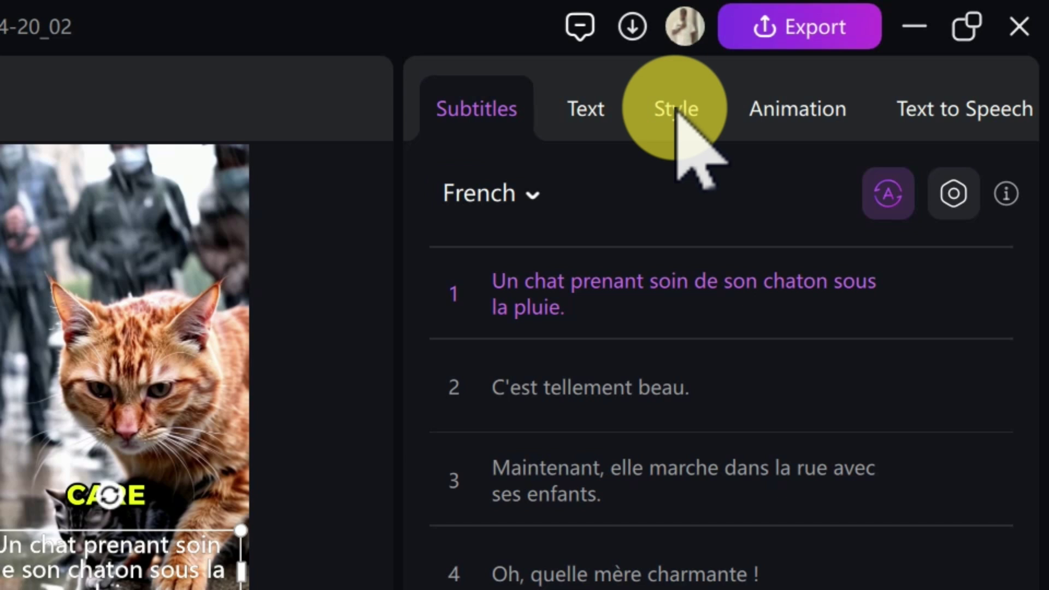
left_click(676, 109)
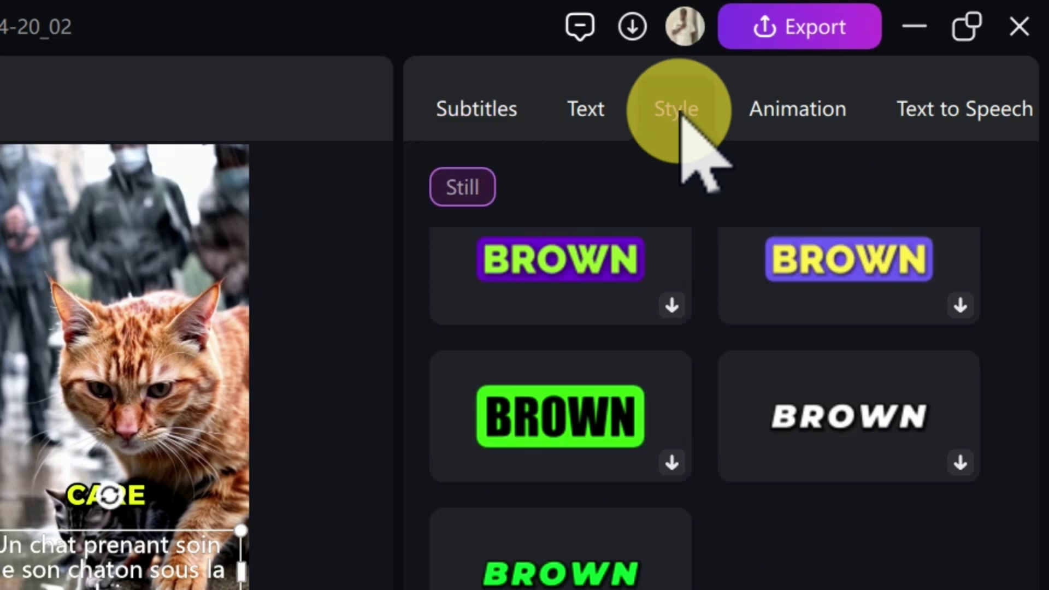
left_click(662, 375)
left_click_drag(472, 471, 408, 421)
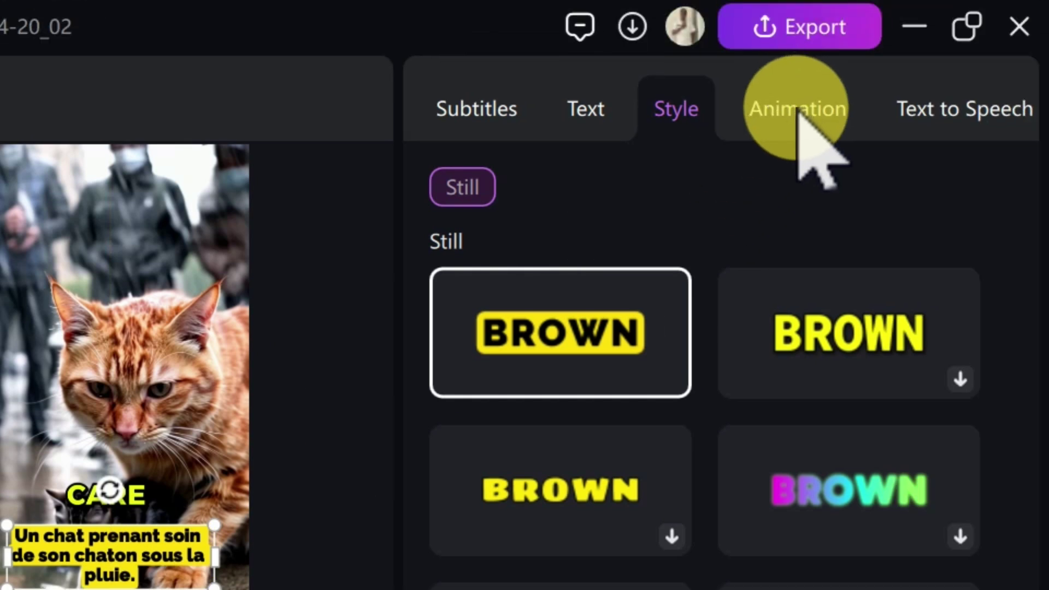
left_click(798, 109)
left_click(646, 372)
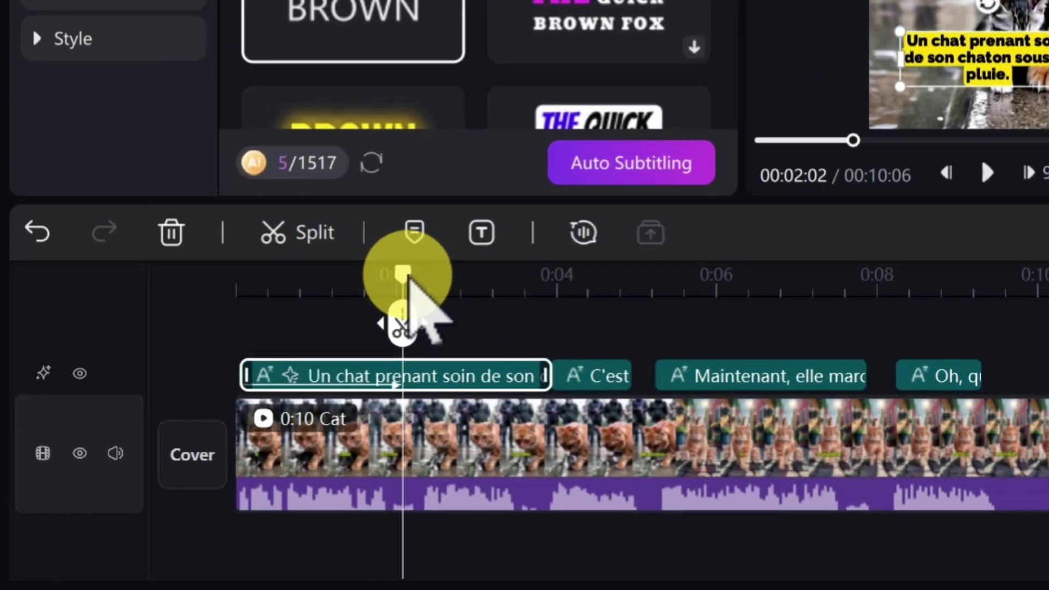
- Preview the video from the start to check the styled French subtitles
left_click_drag(237, 403, 145, 414)
left_click_drag(290, 237, 277, 240)
left_click(361, 273)
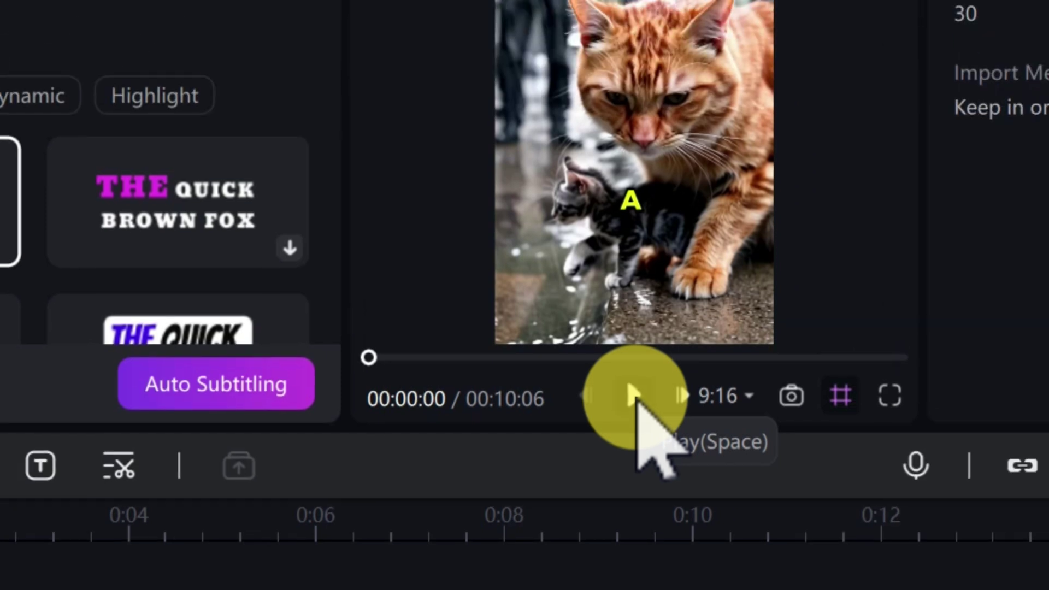
left_click(635, 396)
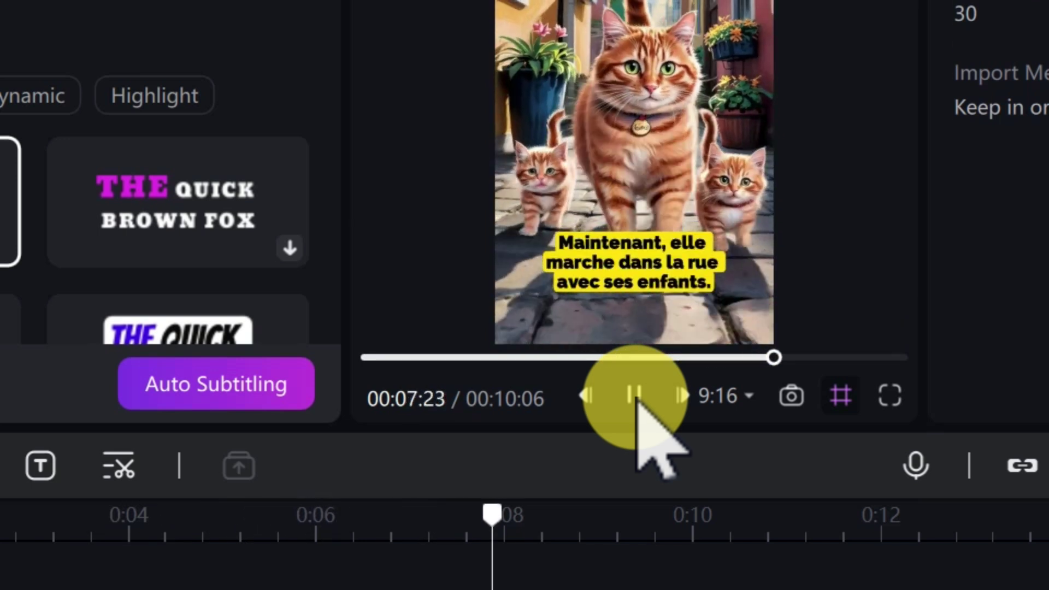
left_click(634, 395)
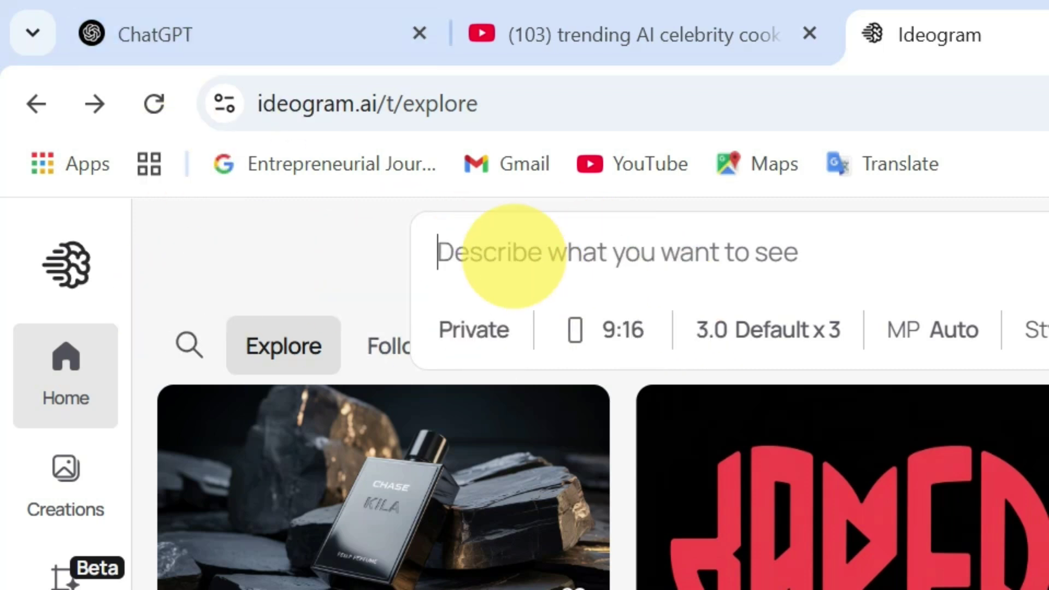
- Switch to Ideogram and paste the prompt for a chubby orange tabby cat strolling down a cobblestone street with three tiny kittens
left_click(633, 331)
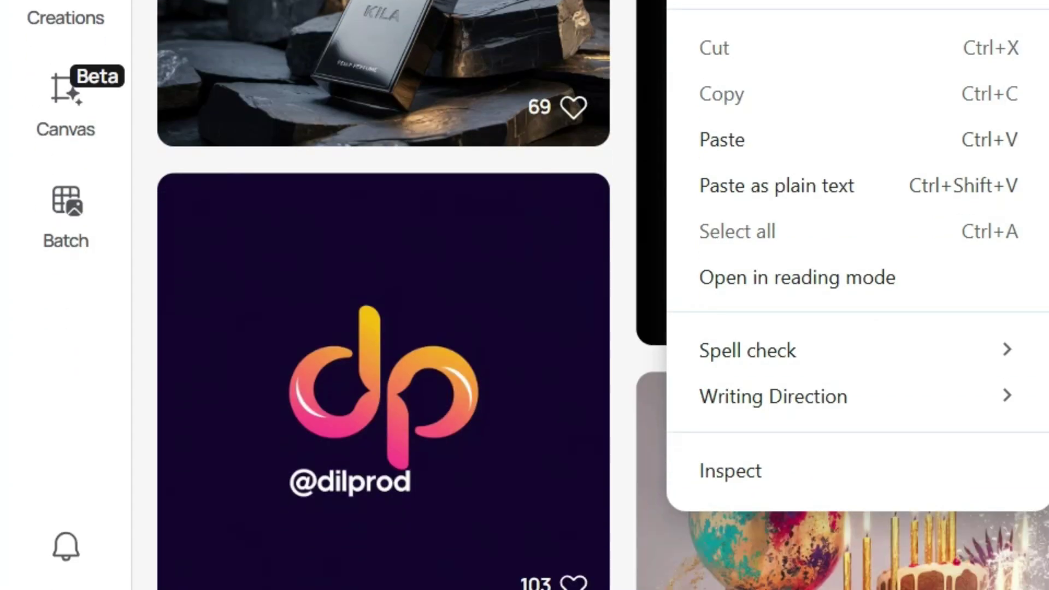
key("Escape")
right_click(601, 0)
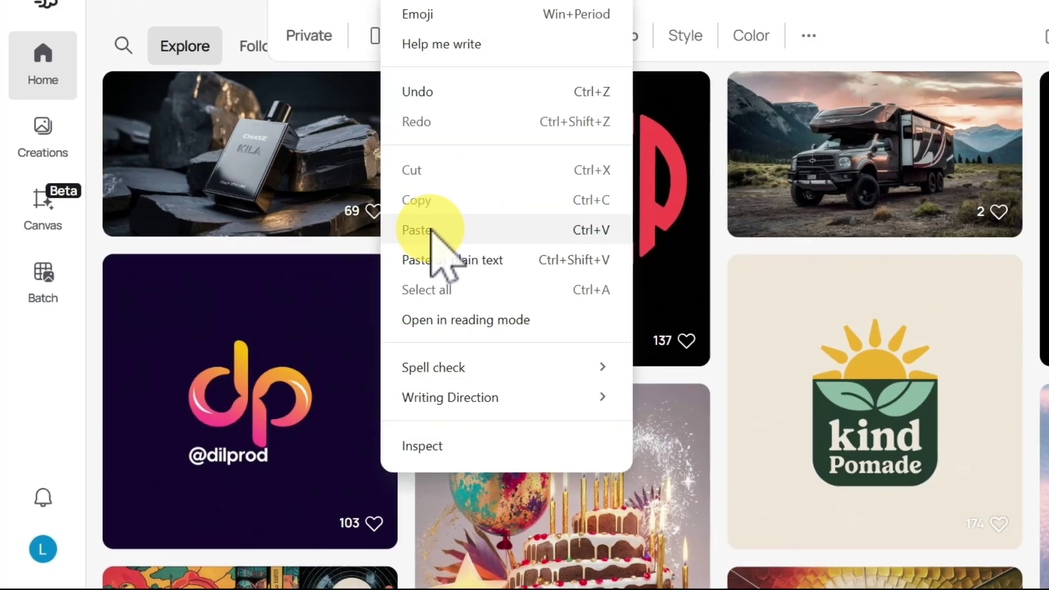
left_click(663, 43)
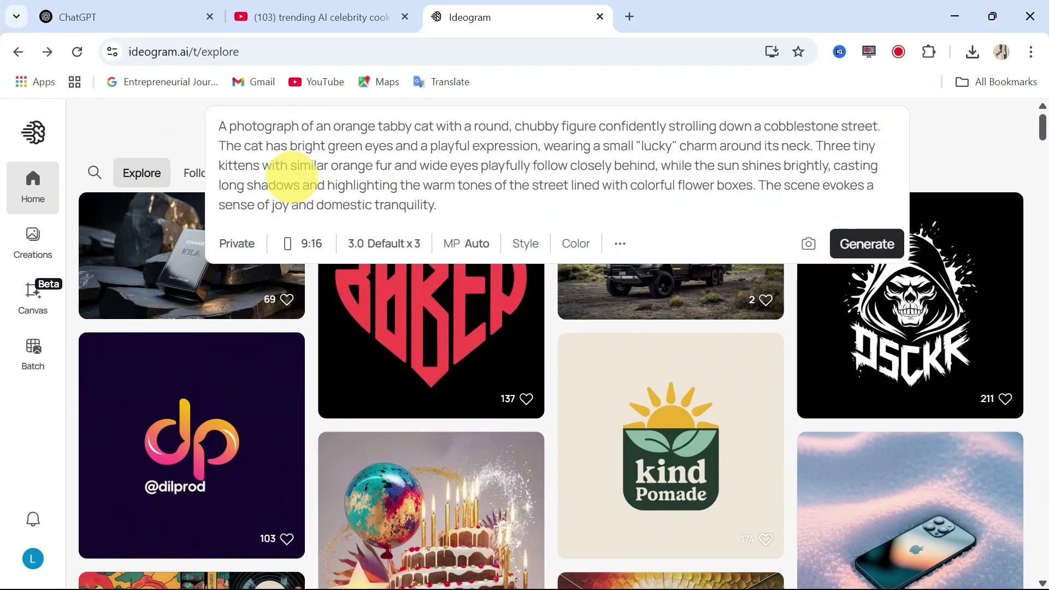